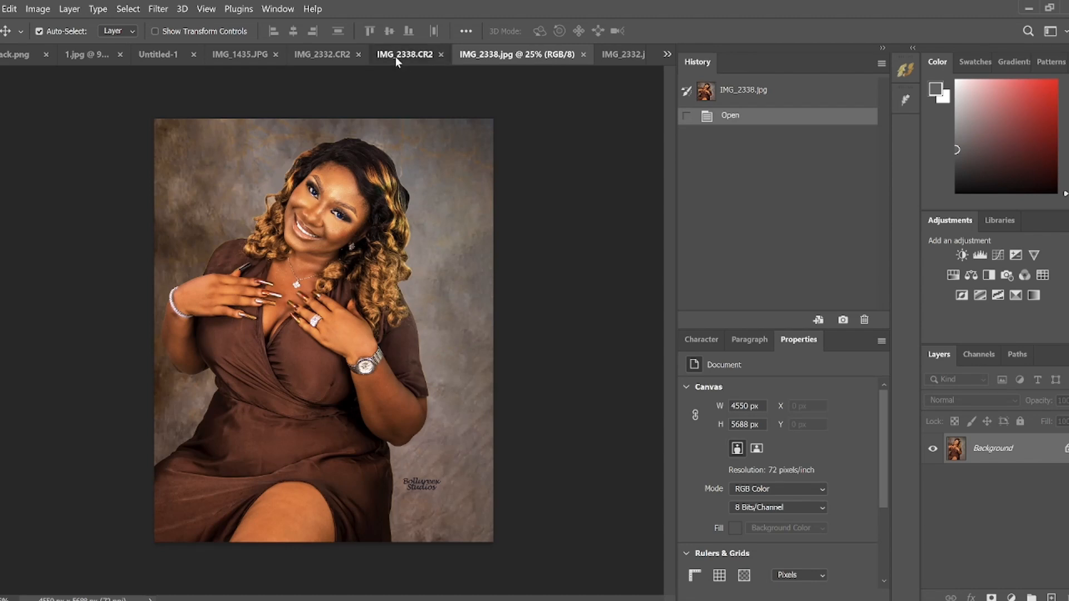
Step: Switch to the IMG_2338.CR2 document and merge its visible layers into a single background layer
left_click(396, 56)
left_click(556, 56)
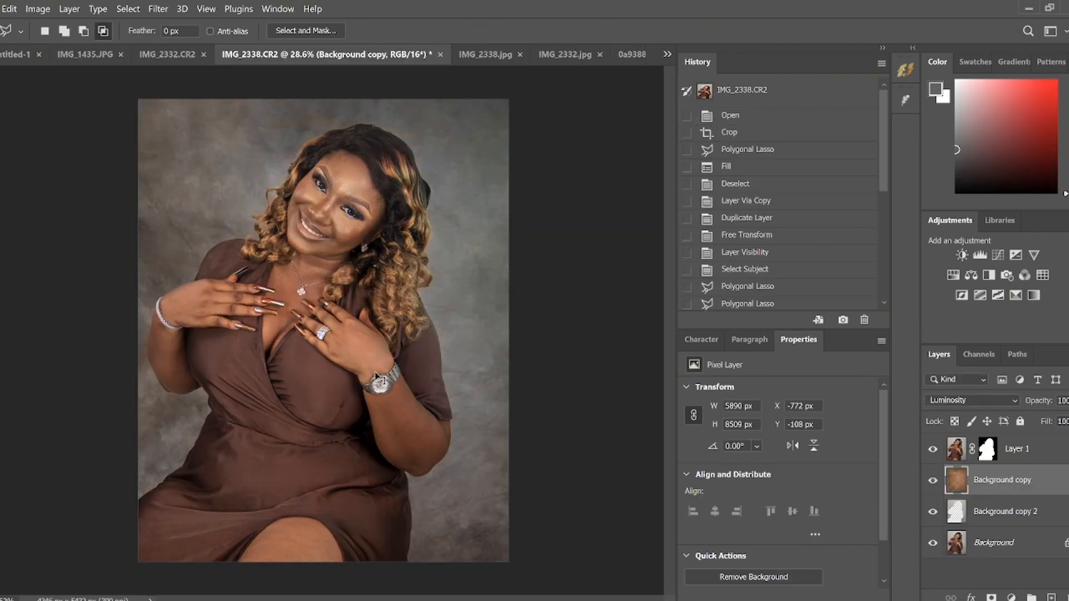
key("ctrl+shift+e")
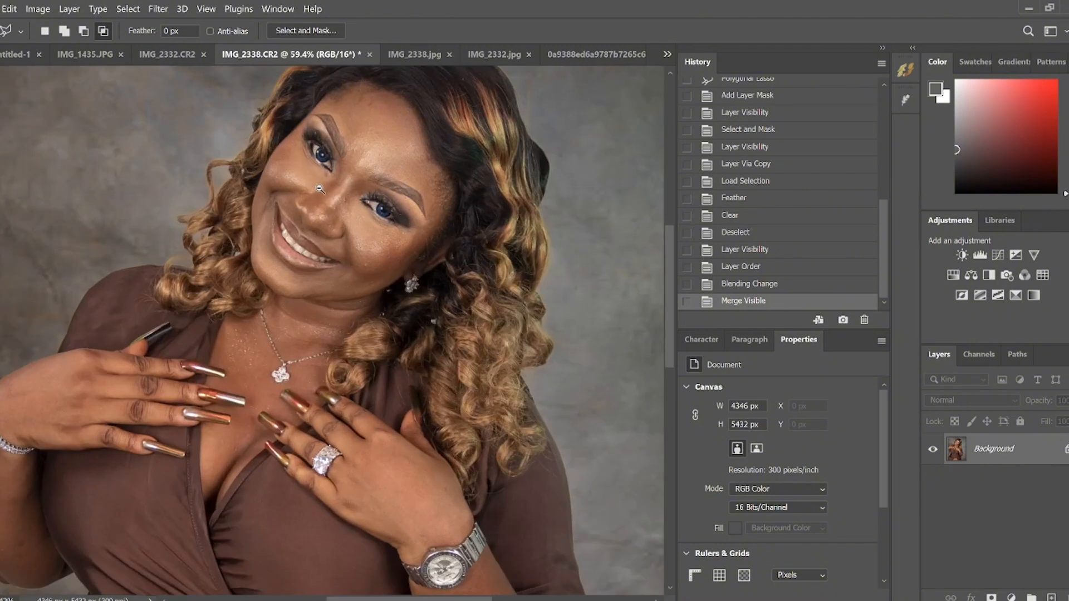
Step: Add the Beautify v2 Whiten Eyes effect with its black mask above the portrait
mouse_move(327, 190)
left_mouse_down()
mouse_move(333, 182)
mouse_move(344, 231)
mouse_move(388, 243)
mouse_move(359, 290)
left_mouse_up()
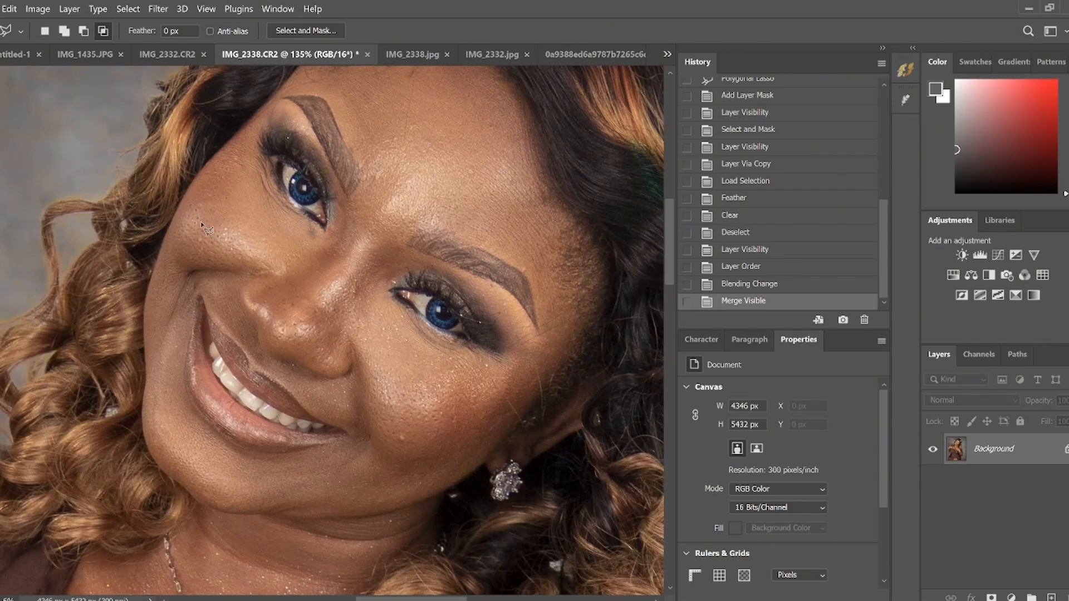
key("v")
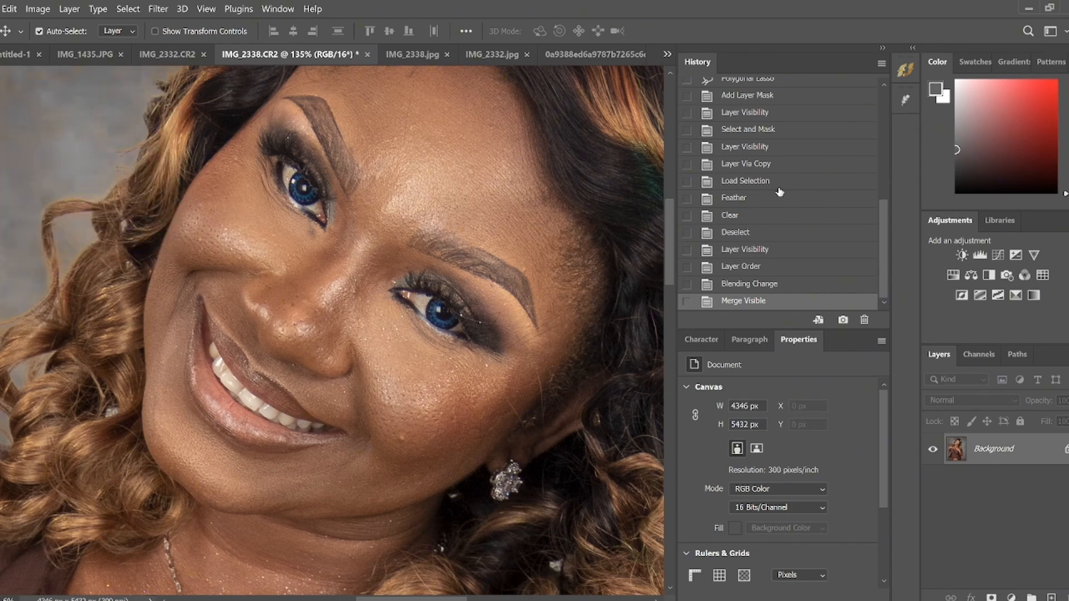
left_click(903, 75)
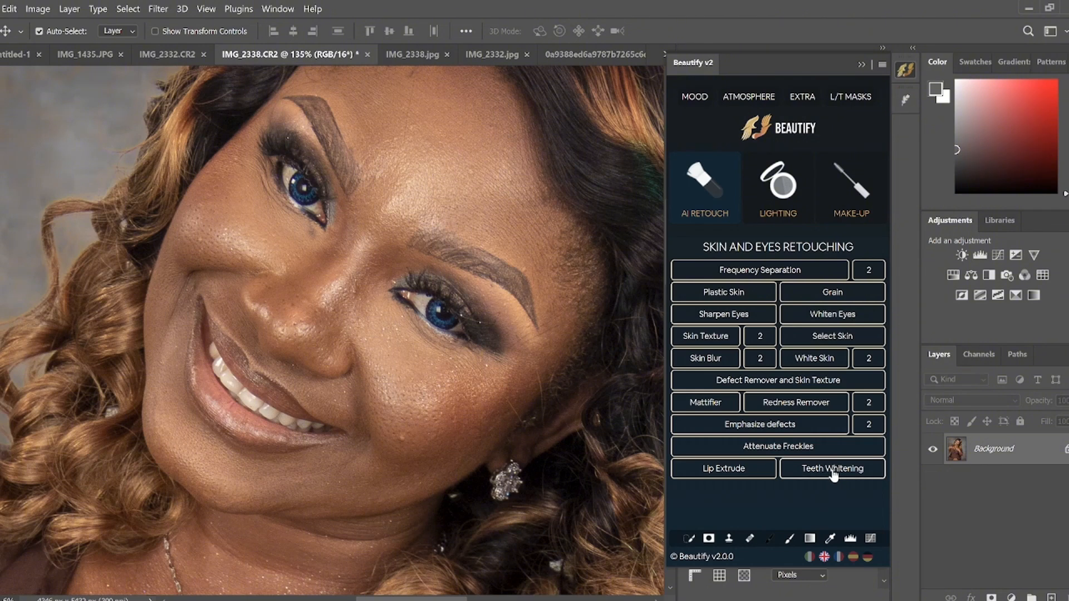
left_click(820, 316)
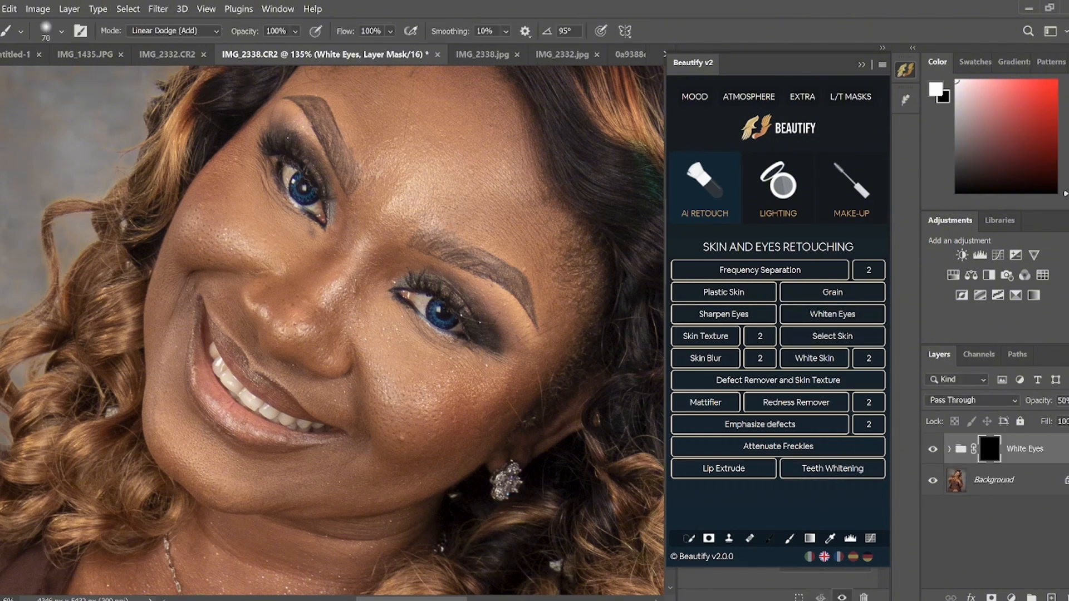
Step: Reduce the brush size to 40 and paint the White Eyes mask over the eye whites and teeth
key("bracketleft")
key("bracketleft")
key("bracketleft")
mouse_move(205, 349)
left_mouse_down()
mouse_move(243, 404)
mouse_move(312, 424)
left_mouse_up()
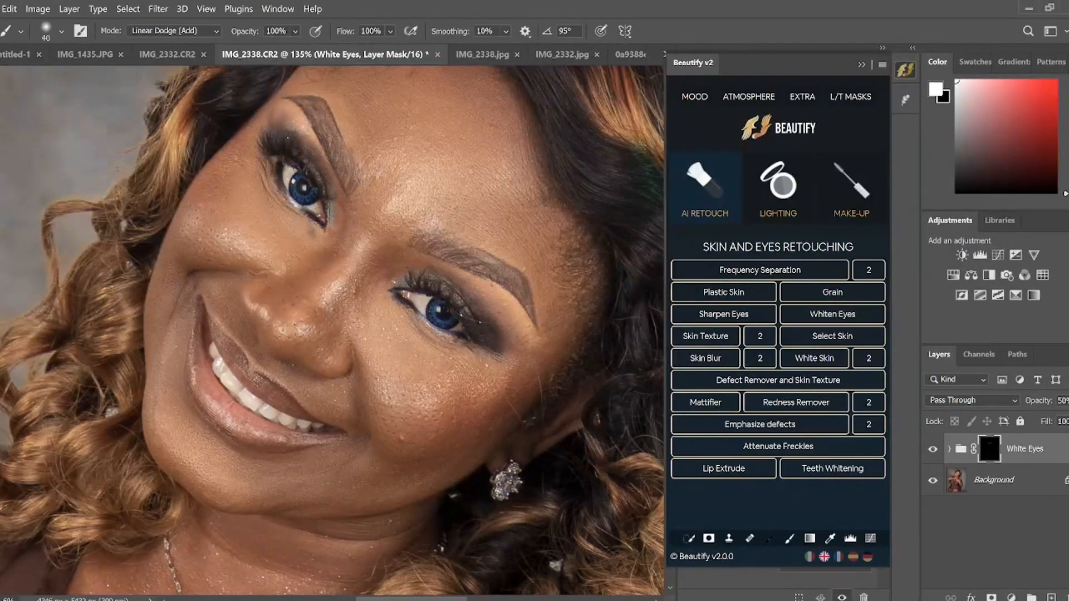
left_click_drag(205, 350, 212, 363)
mouse_move(263, 402)
left_mouse_down()
mouse_move(273, 422)
mouse_move(318, 427)
left_mouse_up()
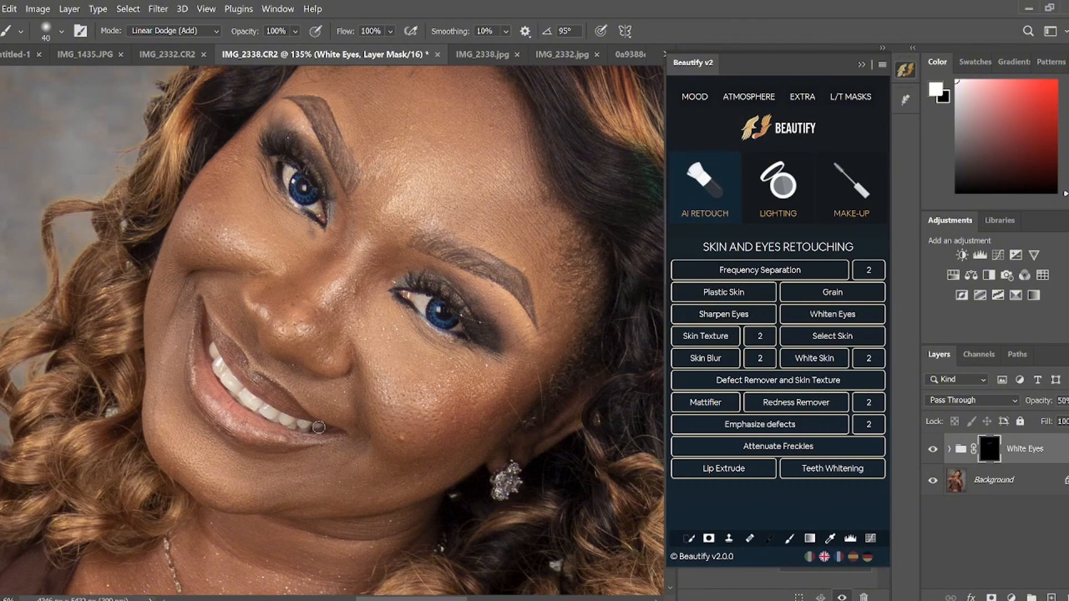
Step: Apply the Beautify Teeth Whitening effect to the teeth and group its layer with the White Eyes group
left_click(819, 468)
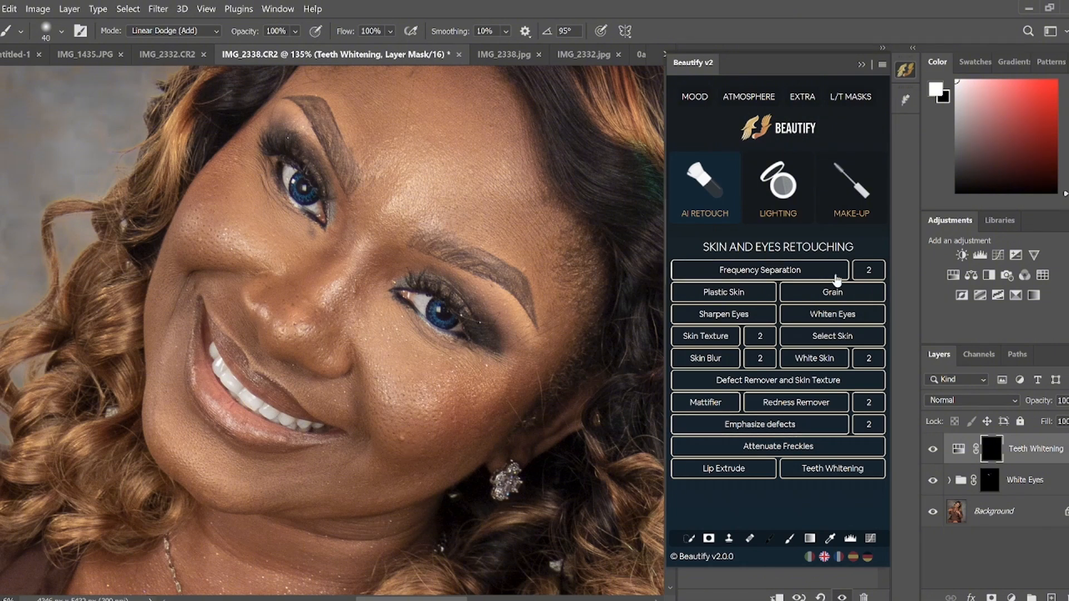
left_click(902, 73)
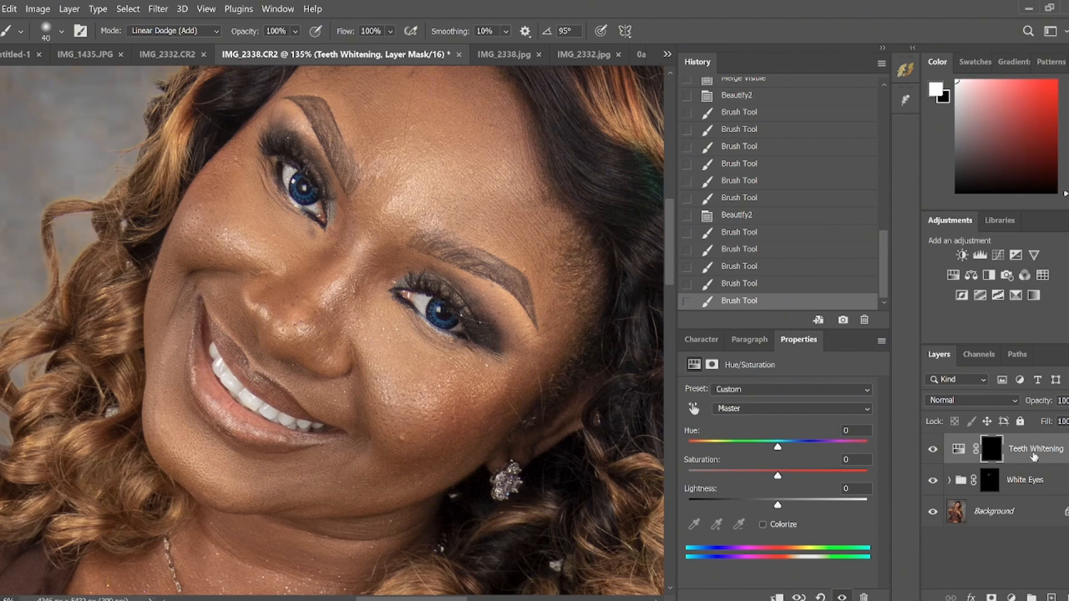
left_click(1035, 485, "shift")
key("ctrl+g")
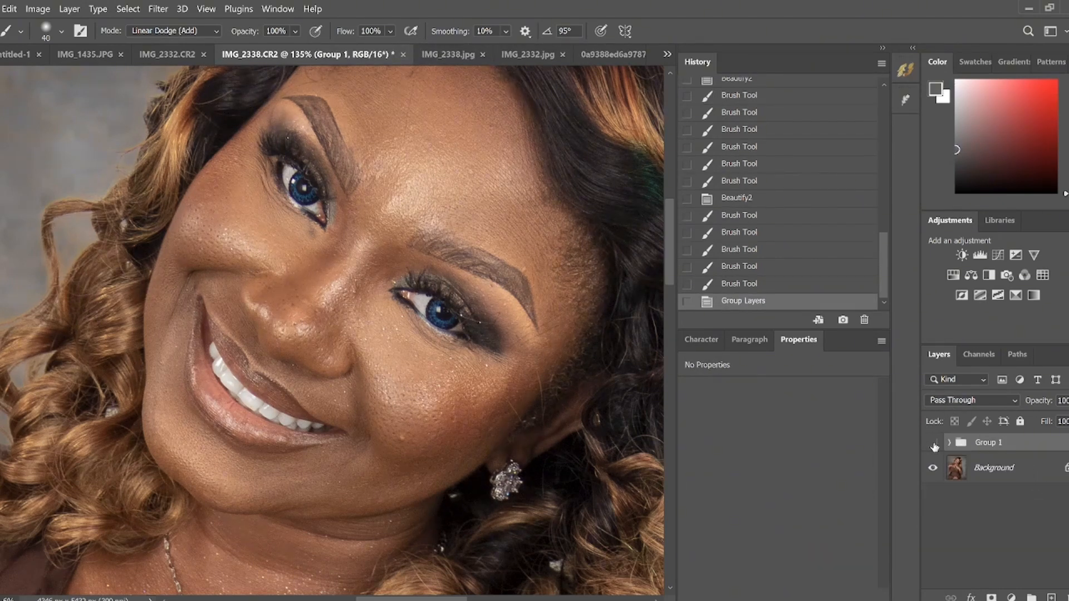
Step: Compare the eyes and teeth with the whitening group hidden and shown
left_click(932, 442)
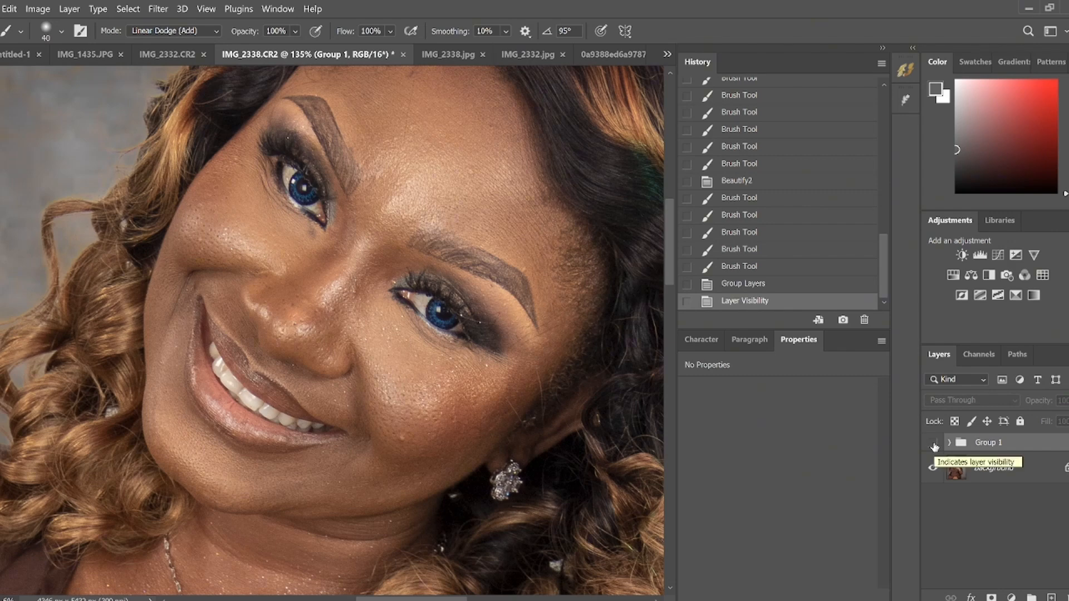
left_click(933, 443)
left_click(933, 443)
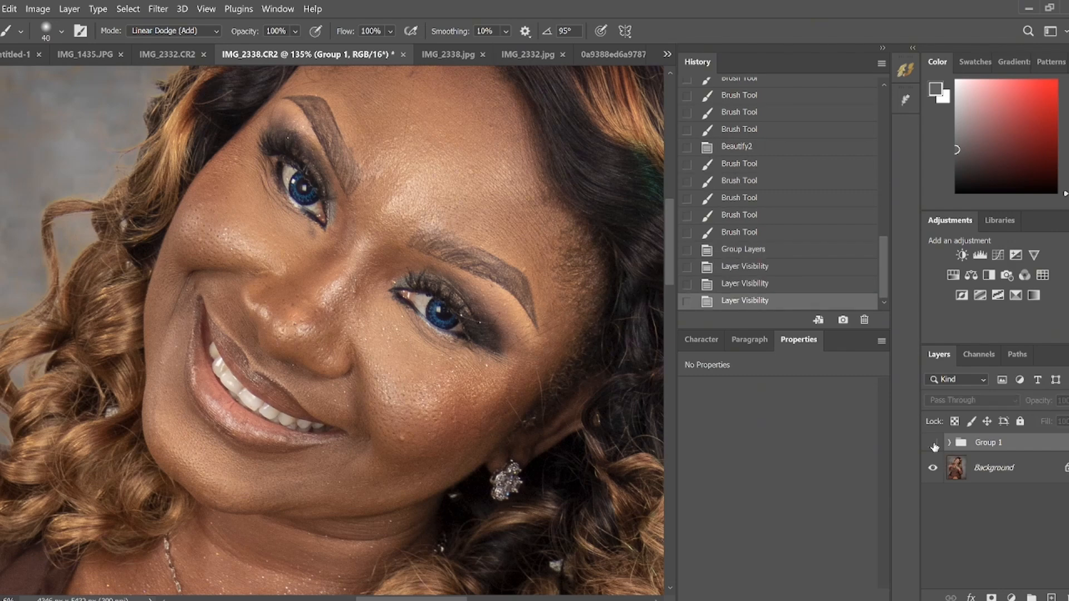
left_click(933, 443)
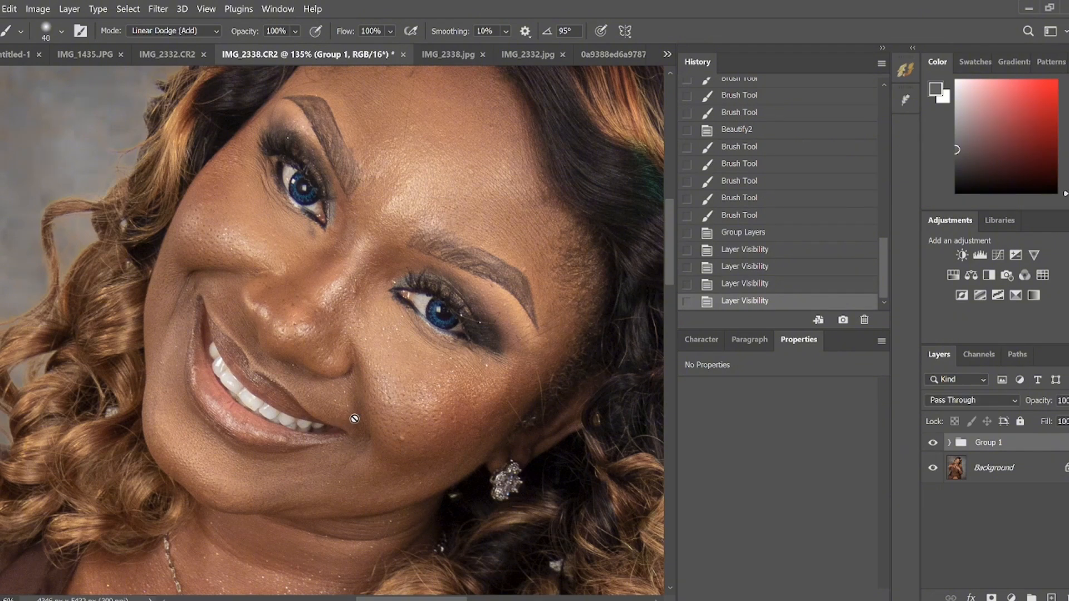
Step: Merge the whitening group and the background into one layer
scroll(412, 382, "down", 5)
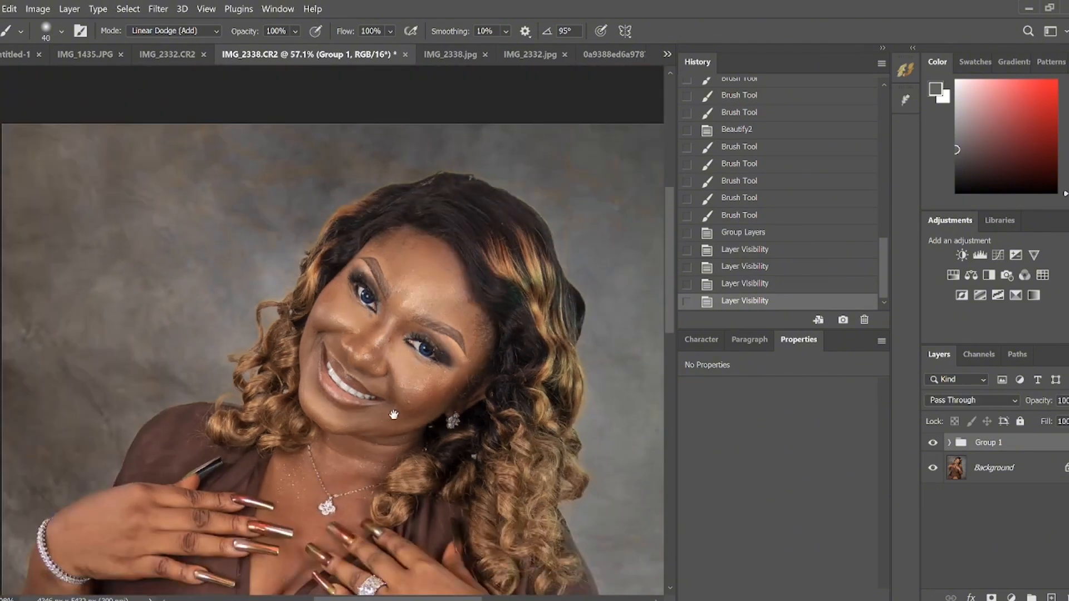
left_click_drag(394, 411, 388, 341)
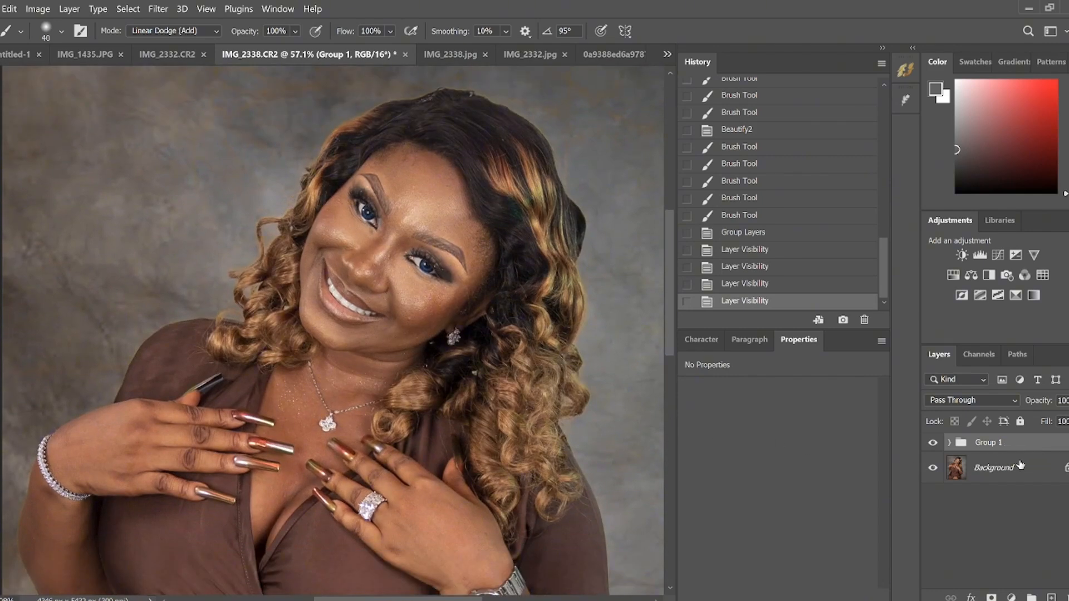
key("ctrl+shift+e")
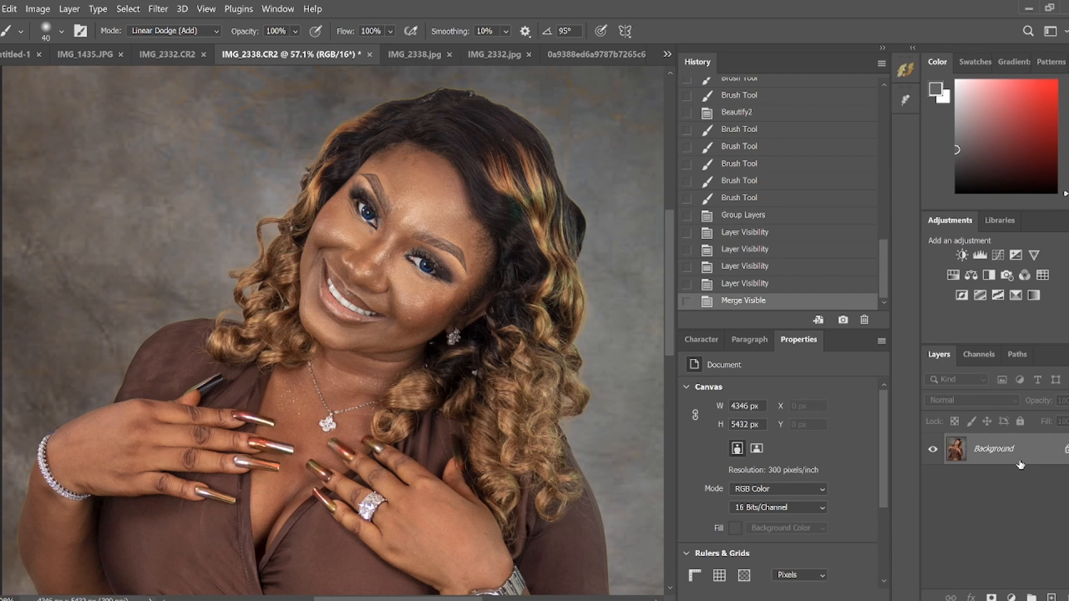
Step: Add the soft version of the Skin soften effect from Beauty Retouch CC 2.1 to the portrait
scroll(433, 246, "up", 3)
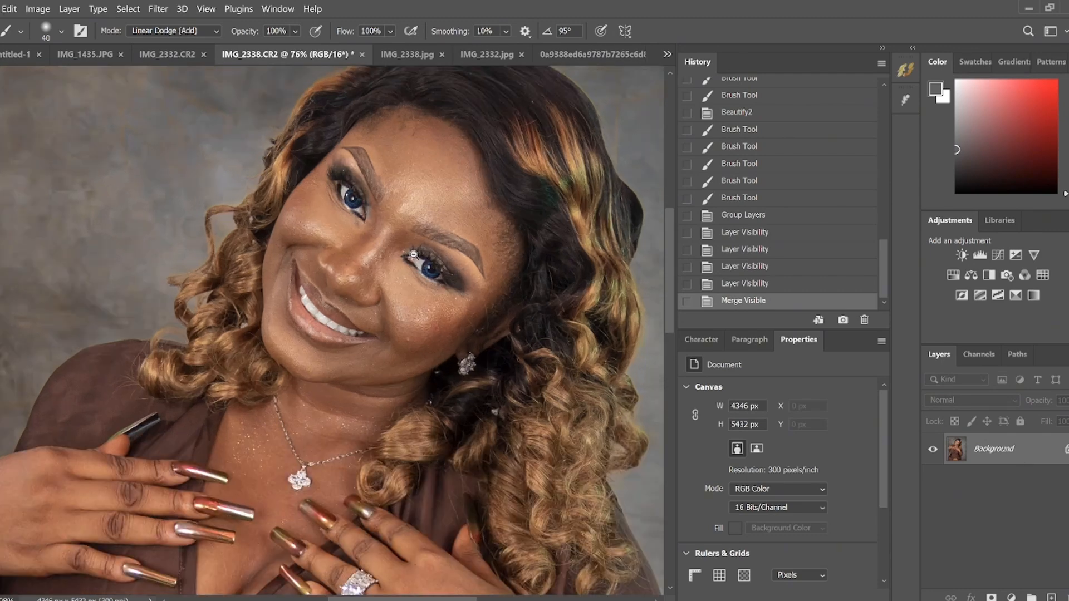
left_click_drag(423, 176, 370, 249)
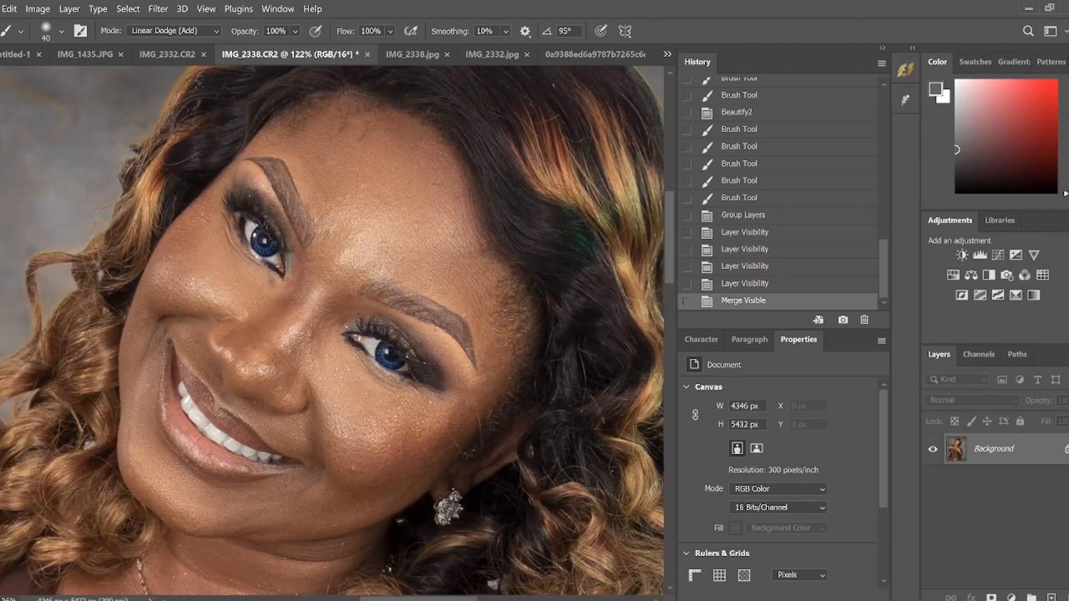
left_click(903, 100)
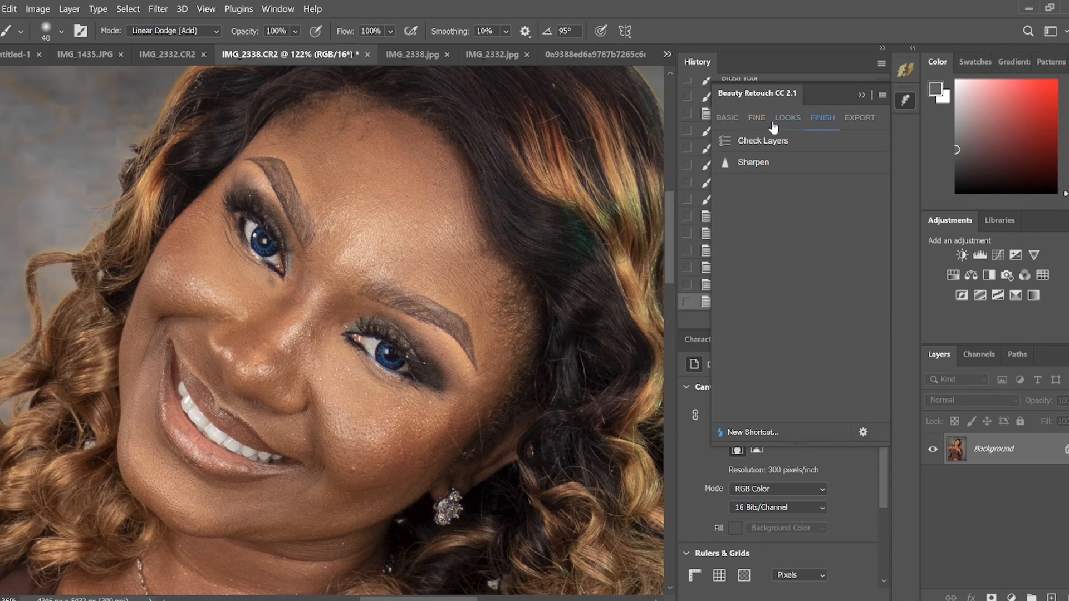
left_click(755, 119)
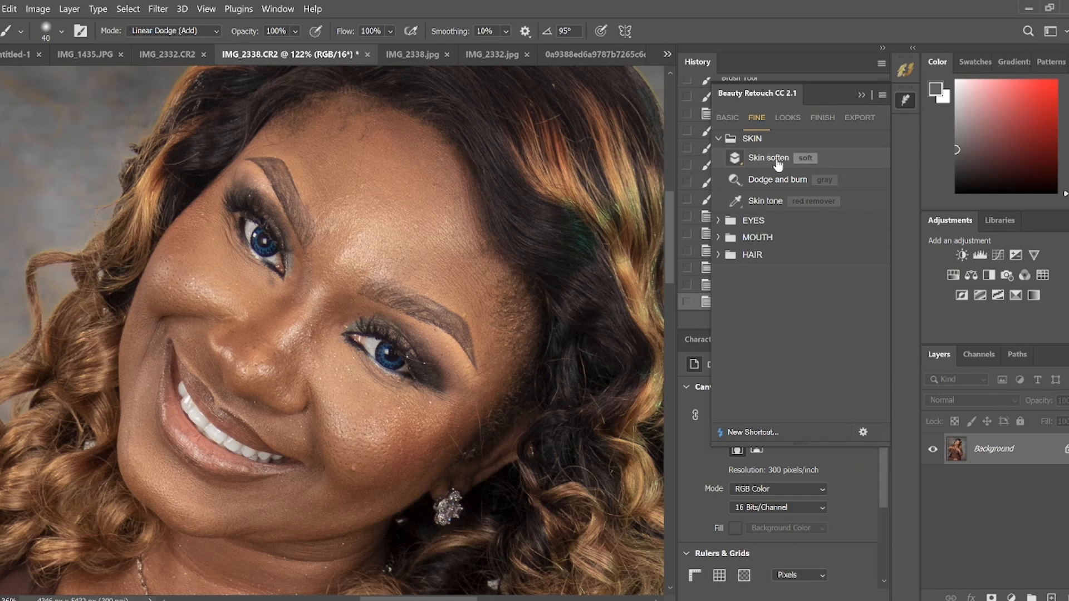
left_click(777, 180)
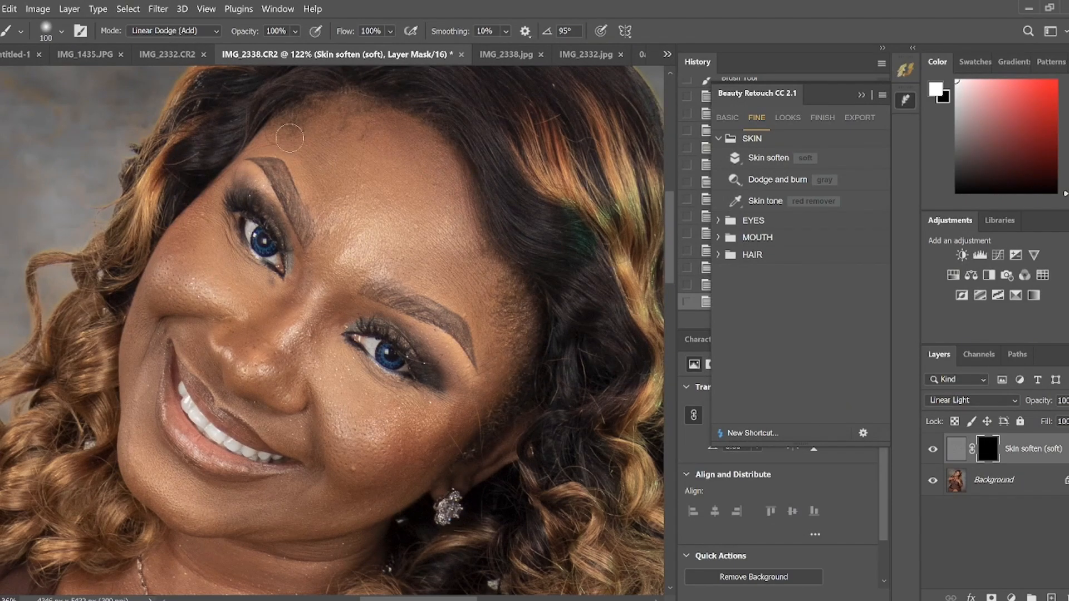
Step: Paint on the Skin soften mask to smooth the forehead, temple and the area between the eyebrows
mouse_move(329, 204)
left_mouse_down()
mouse_move(334, 126)
mouse_move(362, 129)
mouse_move(361, 182)
left_mouse_up()
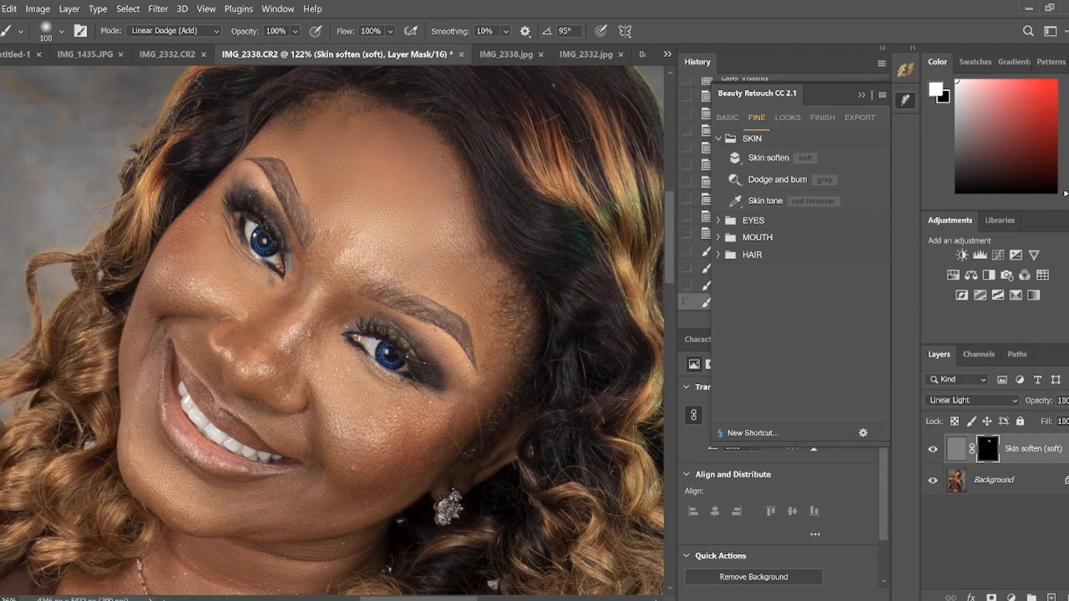
left_click(460, 242)
left_click_drag(463, 239, 486, 334)
left_click(380, 255)
left_click(339, 257)
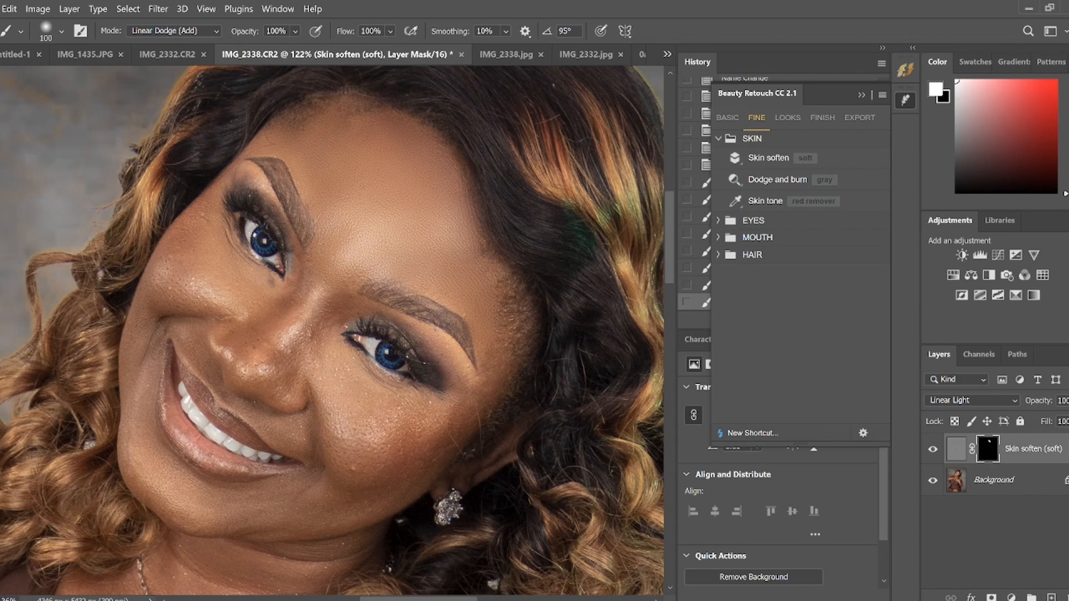
Step: Paint the Skin soften mask along the bridge and tip of the nose and under the eyes
left_click(340, 295)
left_click_drag(340, 296, 318, 334)
mouse_move(300, 287)
left_mouse_down()
mouse_move(308, 264)
mouse_move(278, 307)
left_mouse_up()
scroll(332, 322, "down", 2)
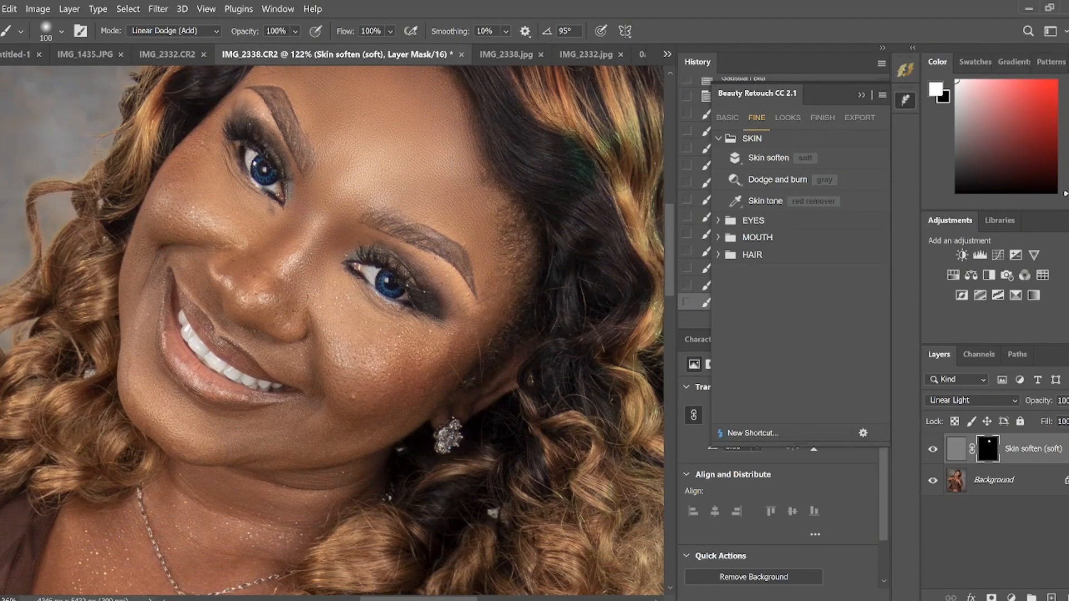
left_click(271, 242)
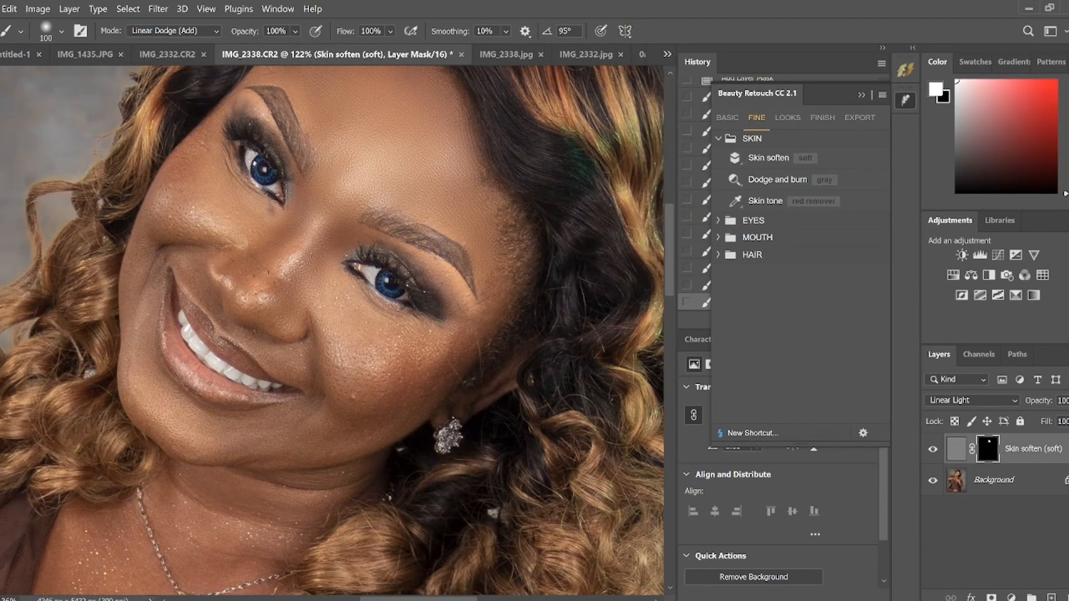
left_click(233, 282)
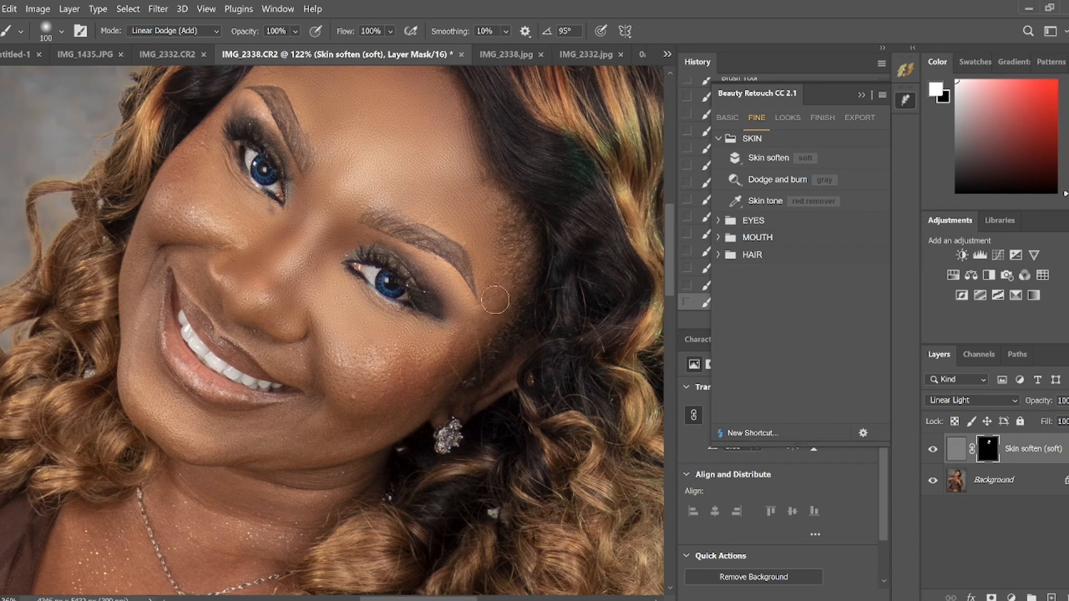
Step: Soften the skin on both cheeks and around the mouth, using a size 60 brush near the lips
scroll(491, 311, "down", 2)
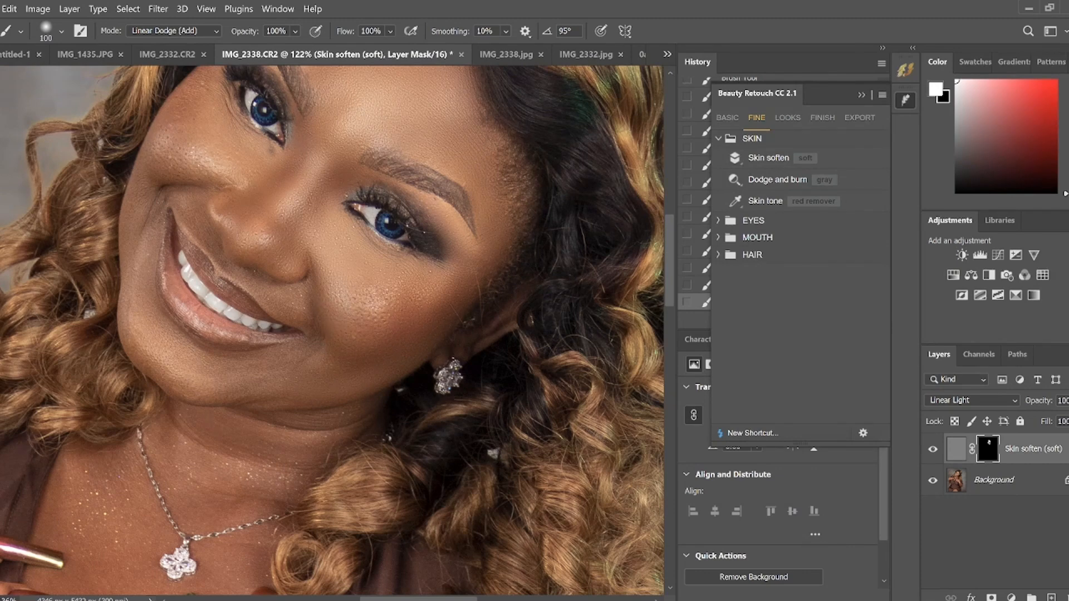
left_click_drag(295, 340, 464, 365)
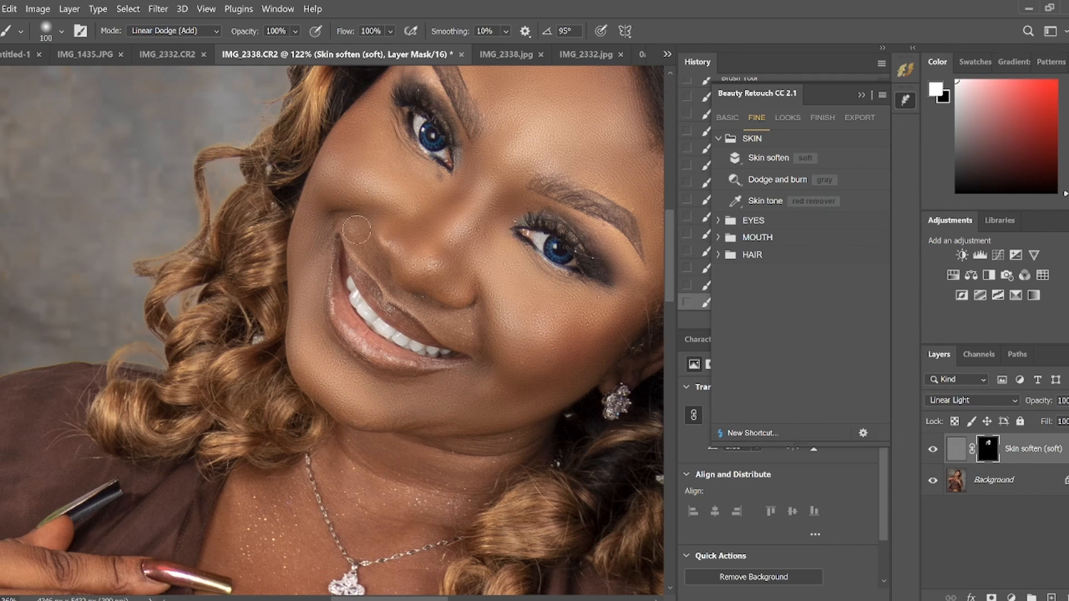
left_click_drag(357, 238, 311, 307)
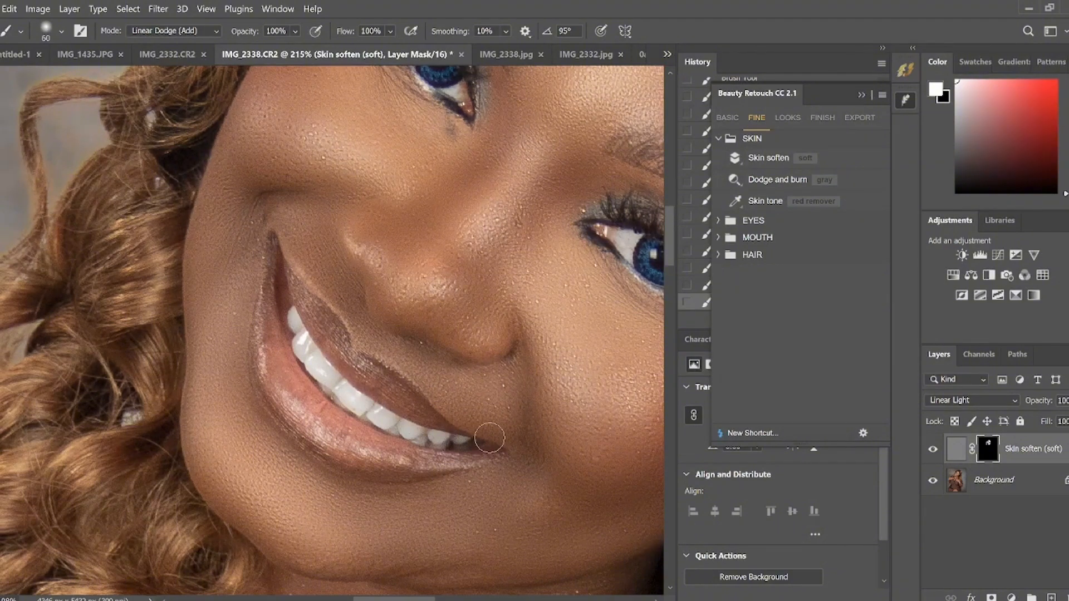
scroll(489, 437, "down", 6)
left_click_drag(477, 426, 423, 342)
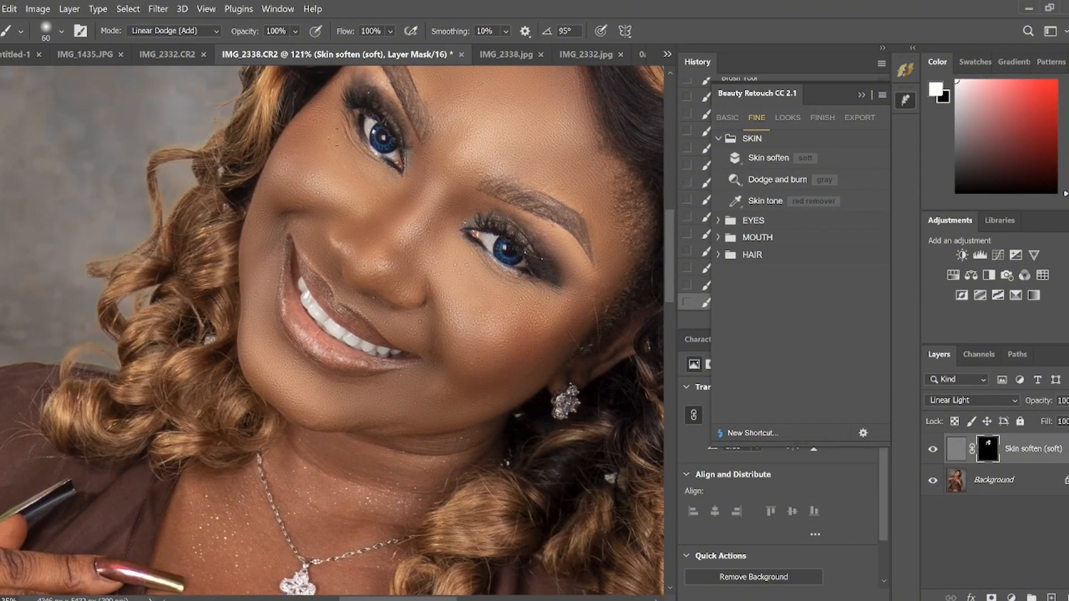
Step: Paint the Skin soften mask over the neck and chest with a size 100 brush
left_click_drag(409, 407, 429, 246)
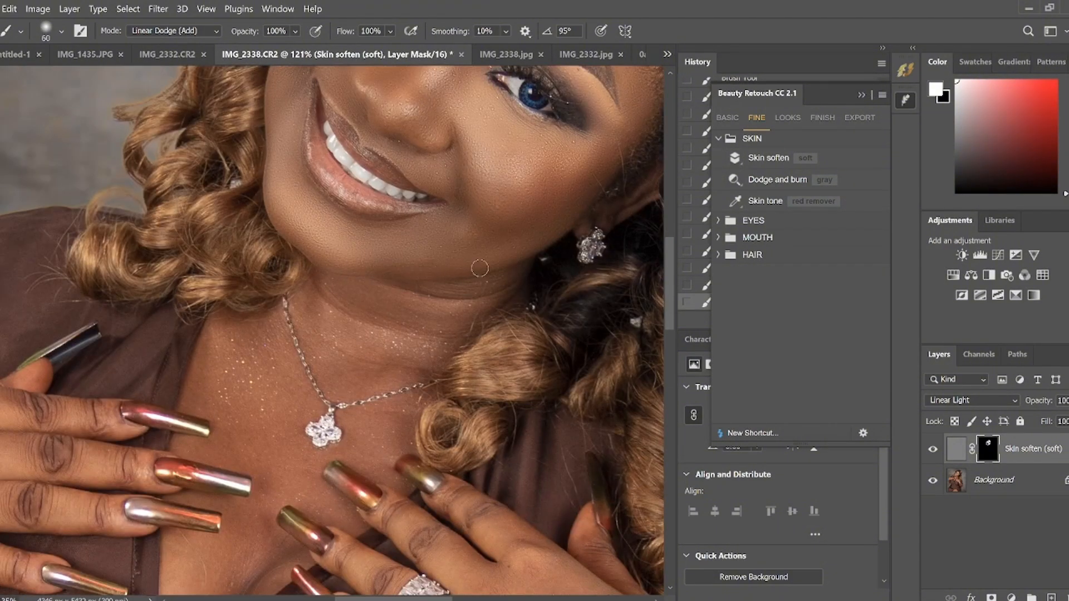
key("bracketright")
key("bracketright")
key("bracketright")
key("bracketright")
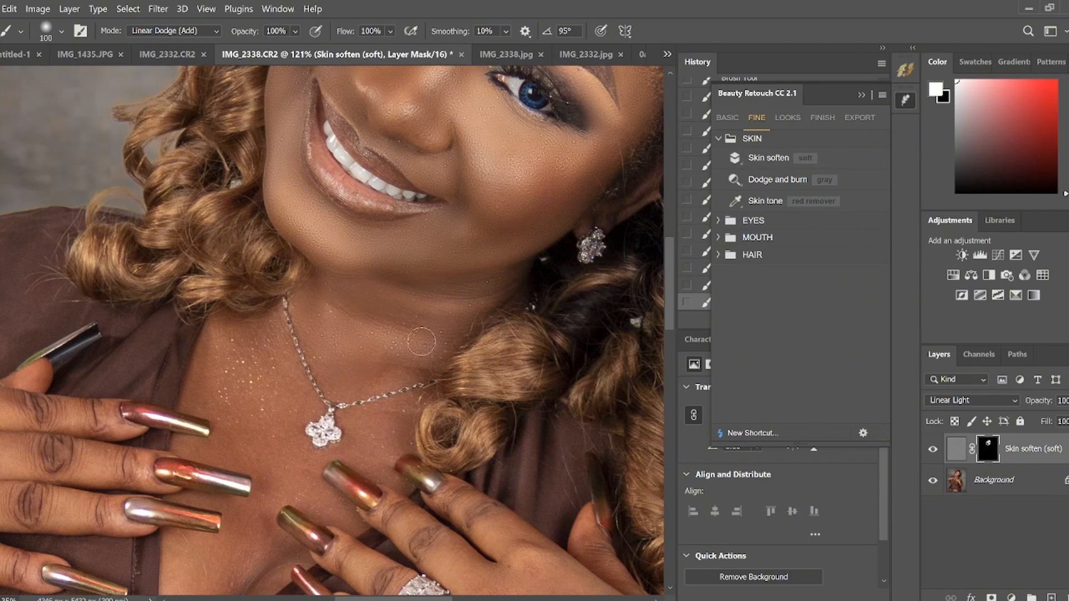
left_click_drag(381, 357, 457, 242)
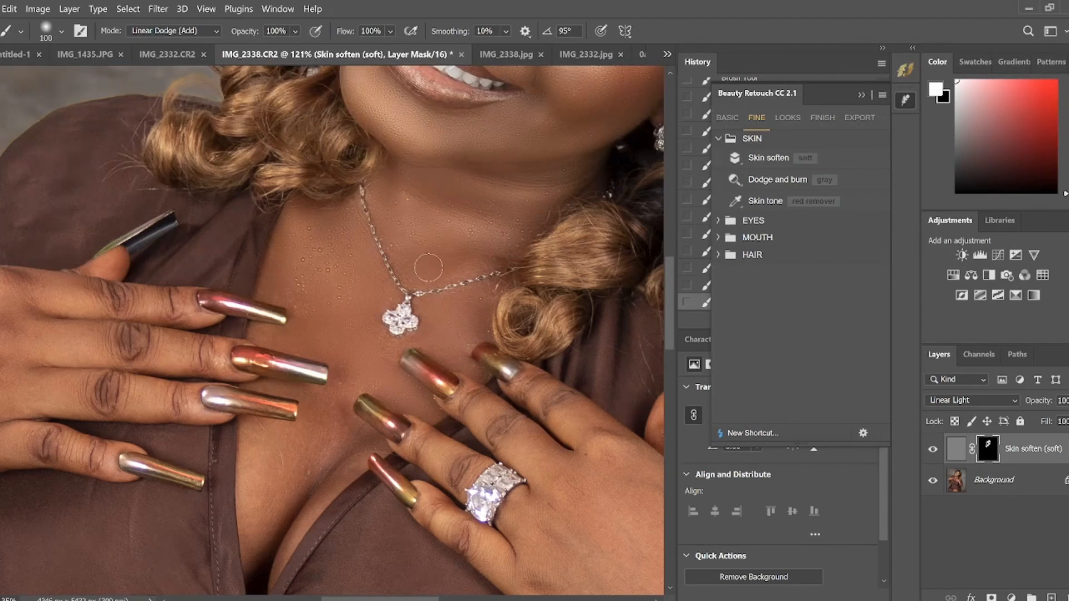
left_click_drag(366, 453, 417, 367)
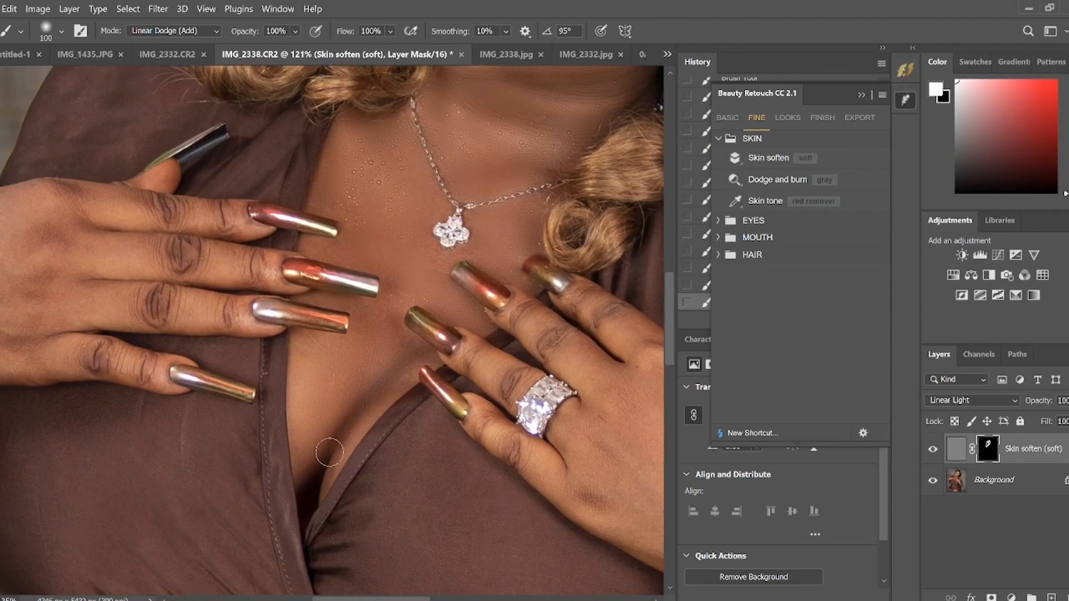
Step: Paint the Skin soften mask over the hand and fingers on the bracelet side
left_click_drag(285, 384, 525, 331)
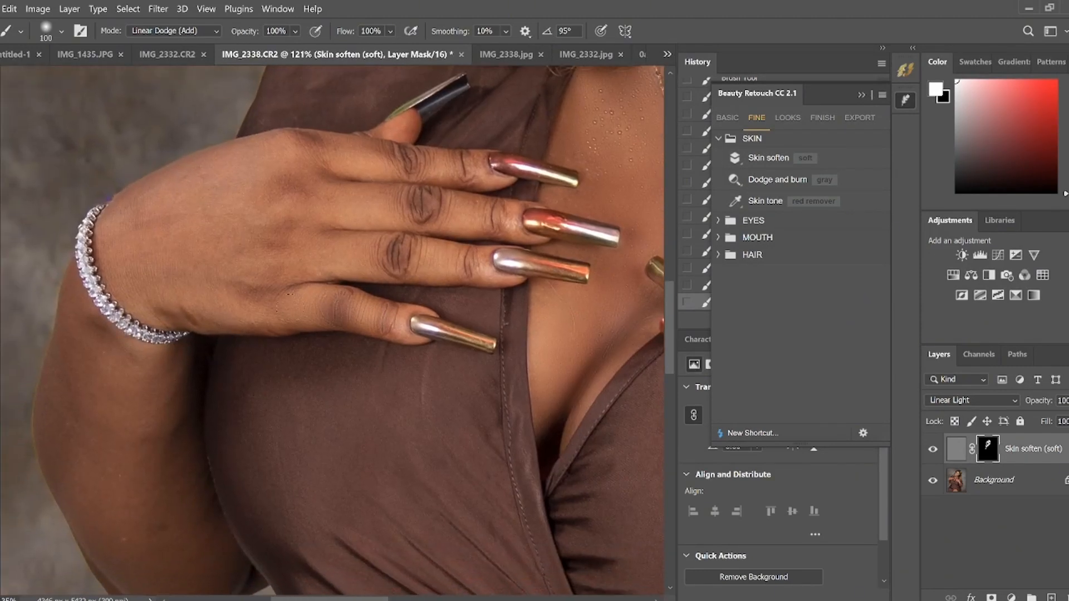
left_click_drag(370, 251, 432, 262)
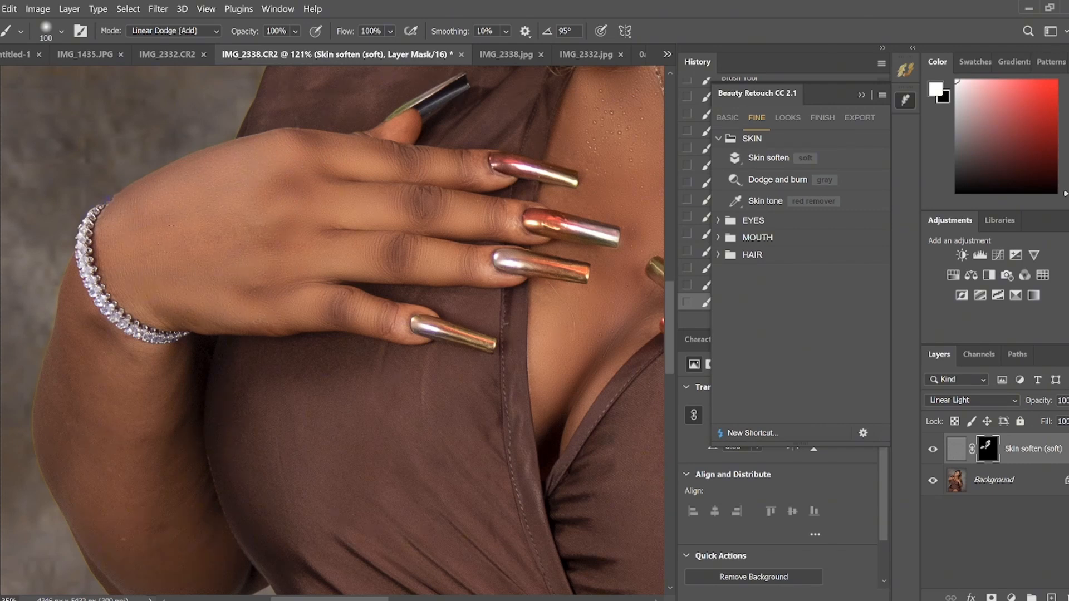
left_click_drag(315, 226, 476, 75)
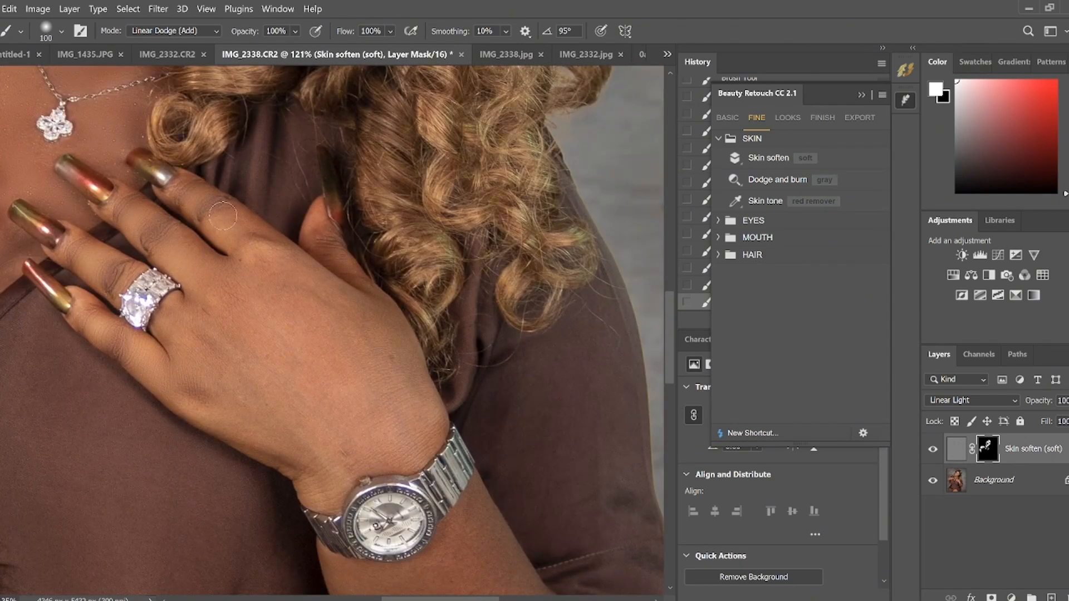
Step: Soften the hand and forearm on the watch side, and smooth the exposed thigh with a size 200 brush
left_click_drag(240, 392, 232, 291)
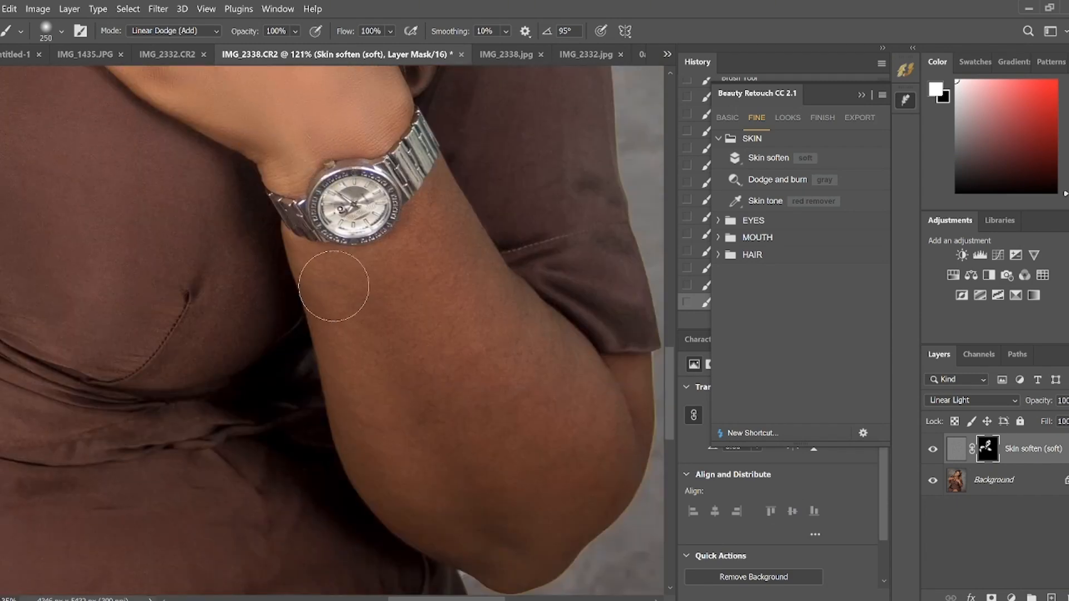
key("bracketleft")
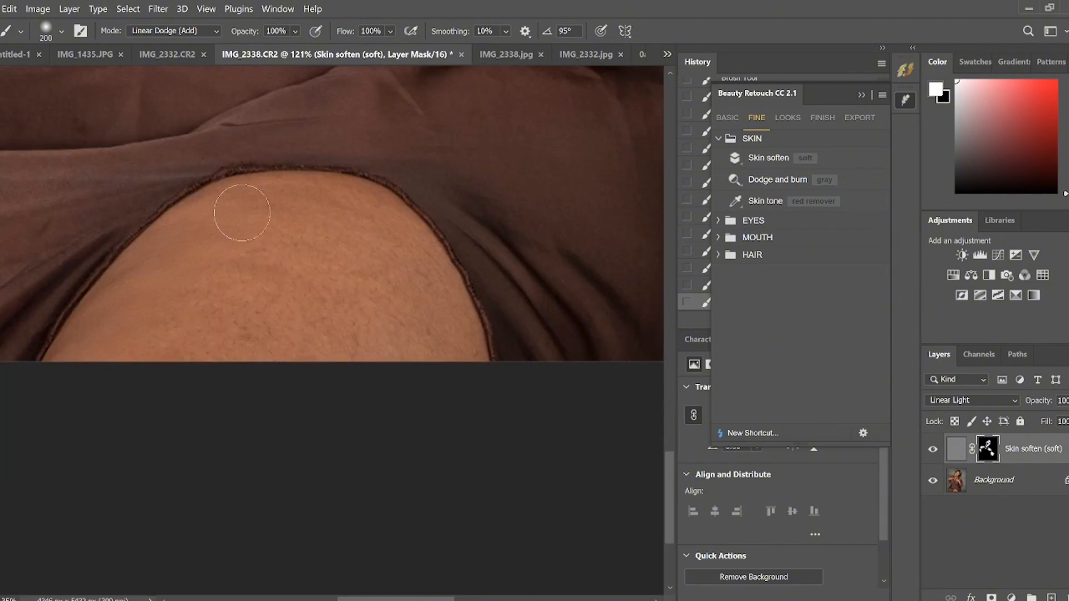
mouse_move(242, 213)
left_mouse_down()
mouse_move(340, 215)
mouse_move(431, 314)
mouse_move(277, 254)
mouse_move(336, 329)
mouse_move(361, 211)
left_mouse_up()
Step: Set the Skin soften layer's opacity to 70%
scroll(318, 292, "down", 5)
scroll(354, 234, "up", 6)
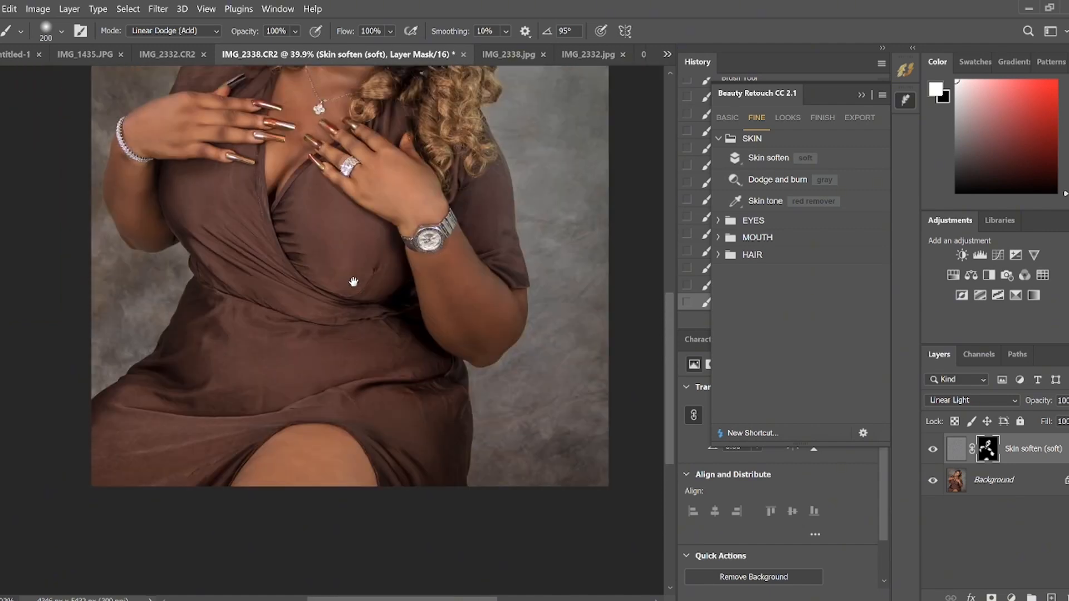
scroll(368, 231, "up", 4)
left_click_drag(390, 220, 347, 397)
scroll(347, 301, "up", 2)
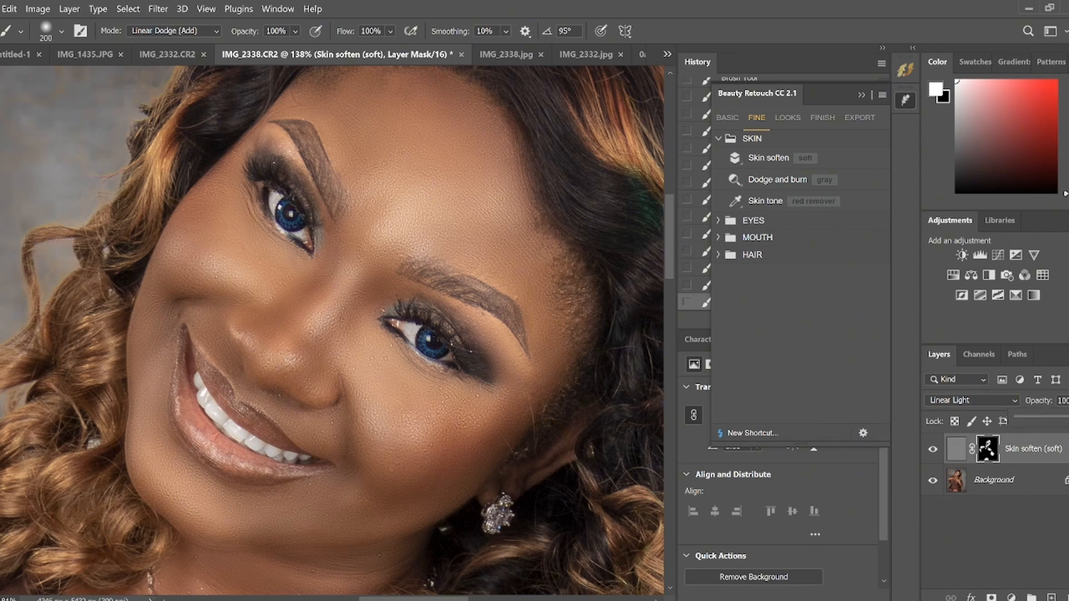
left_click(1062, 401)
type("70")
key("Return")
Step: Add the Sharpen effect from Beauty Retouch and paint its Fine layer mask over the forehead with a size 175 brush
left_click(823, 119)
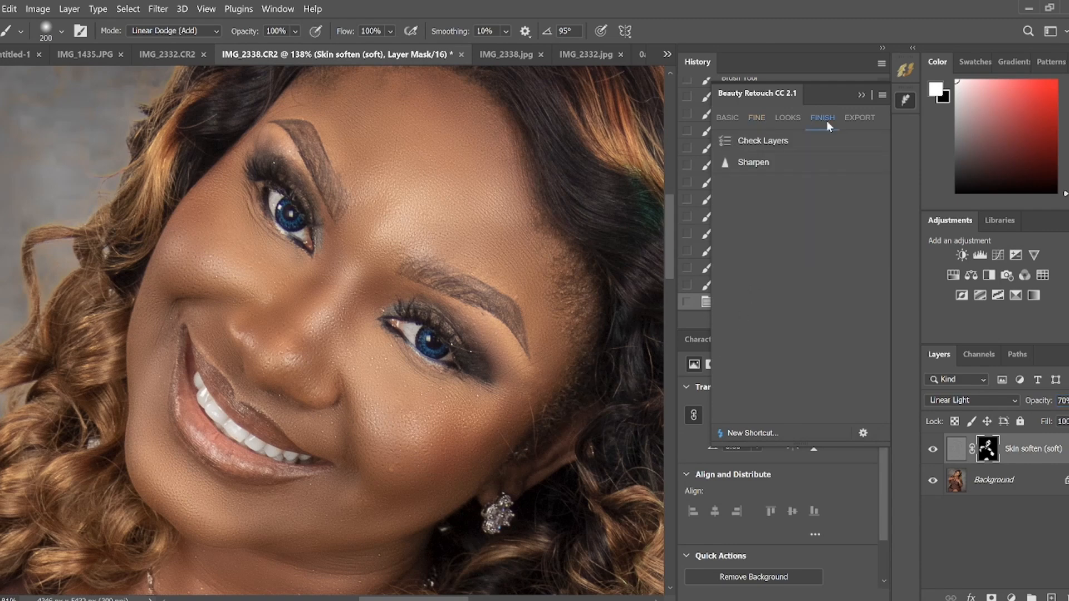
left_click(762, 165)
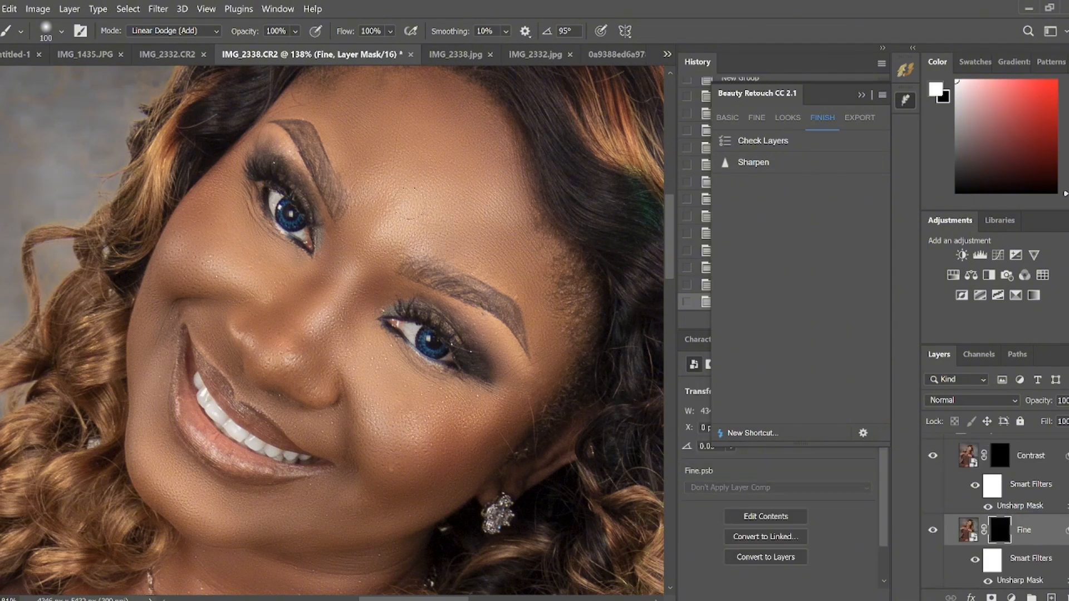
scroll(409, 204, "up", 1)
mouse_move(307, 112)
left_mouse_down()
mouse_move(346, 138)
mouse_move(362, 214)
left_mouse_up()
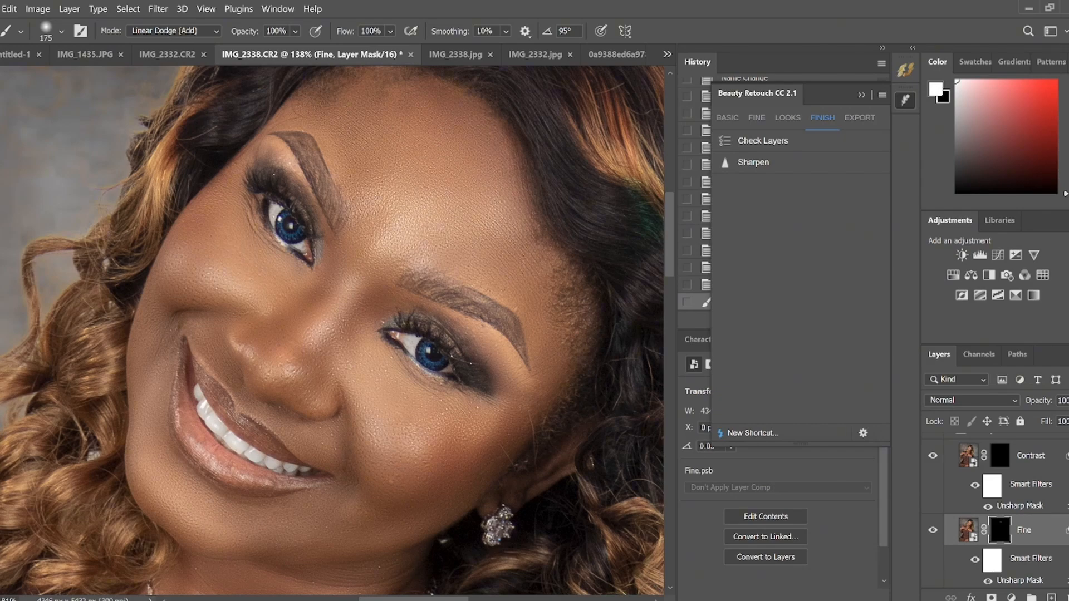
left_click(428, 207)
Step: Toggle the Fine layer's visibility to compare the forehead with and without the sharpening
scroll(428, 207, "up", 4)
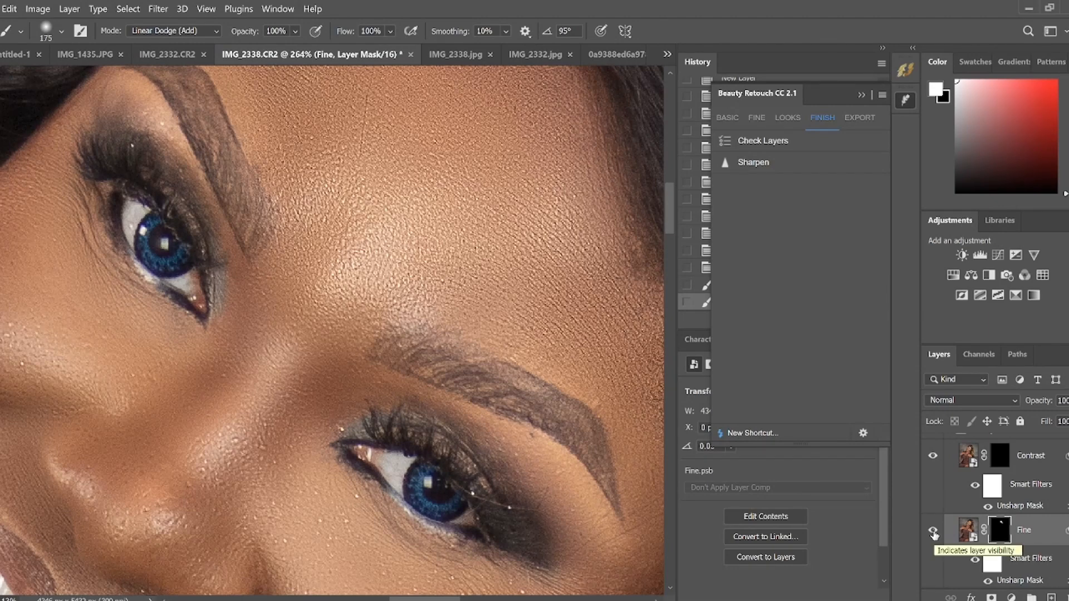
left_click(933, 532)
left_click(933, 532)
left_click(932, 532)
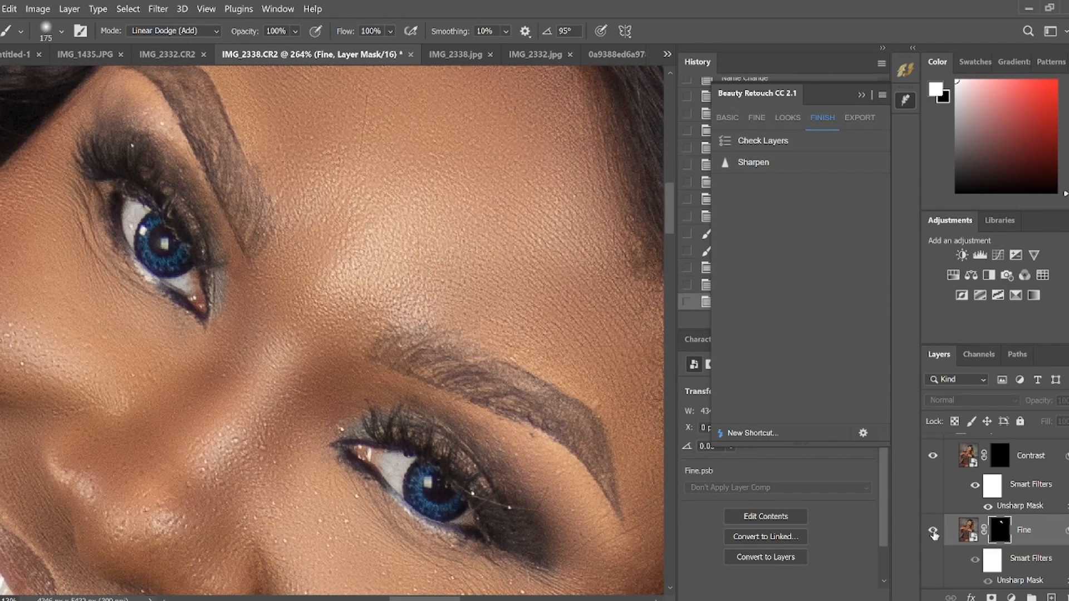
left_click(933, 532)
Step: Paint the Fine mask along the nose bridge and between the eyebrows with a size 100 brush
left_click_drag(611, 475, 727, 424)
key("[")
left_click(355, 387)
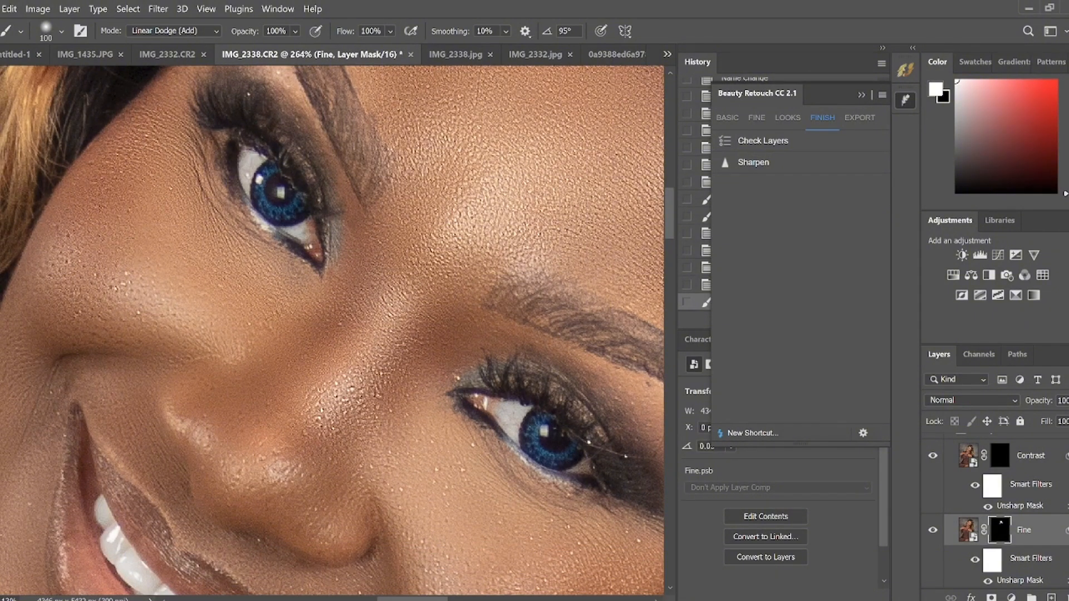
left_click(490, 223)
Step: Sharpen the skin around the eye and eyebrow on the left side of the face with a size 50 brush
left_click_drag(489, 223, 508, 390)
left_click(334, 234)
key("[")
key("[")
key("[")
key("[")
key("[")
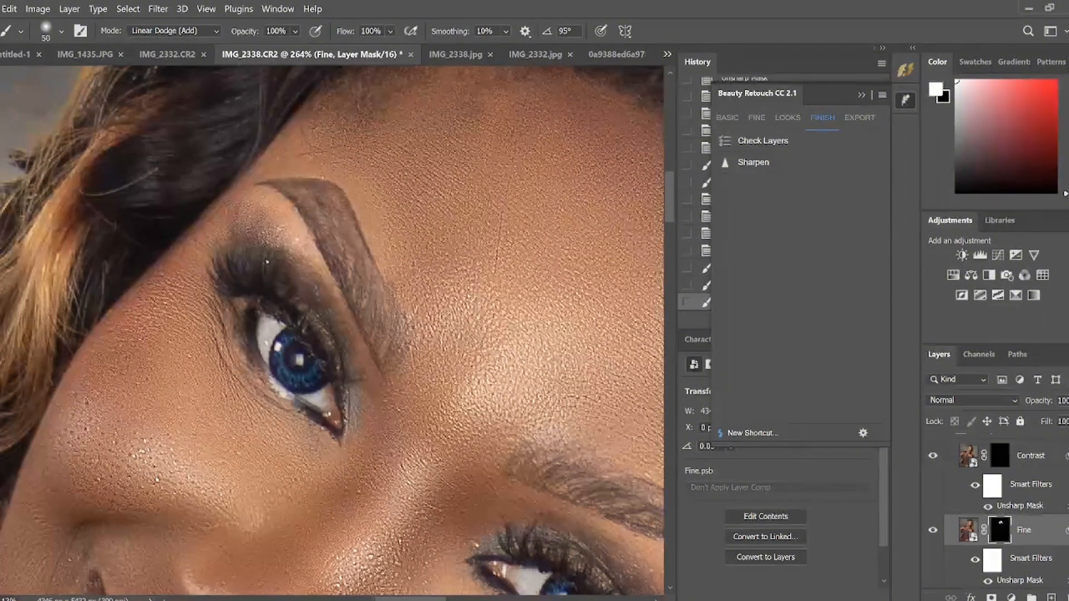
left_click(301, 333)
Step: Paint the Fine mask over the left side's cheek, the nose and the skin around the mouth with a size 70 brush
left_click_drag(301, 333, 411, 140)
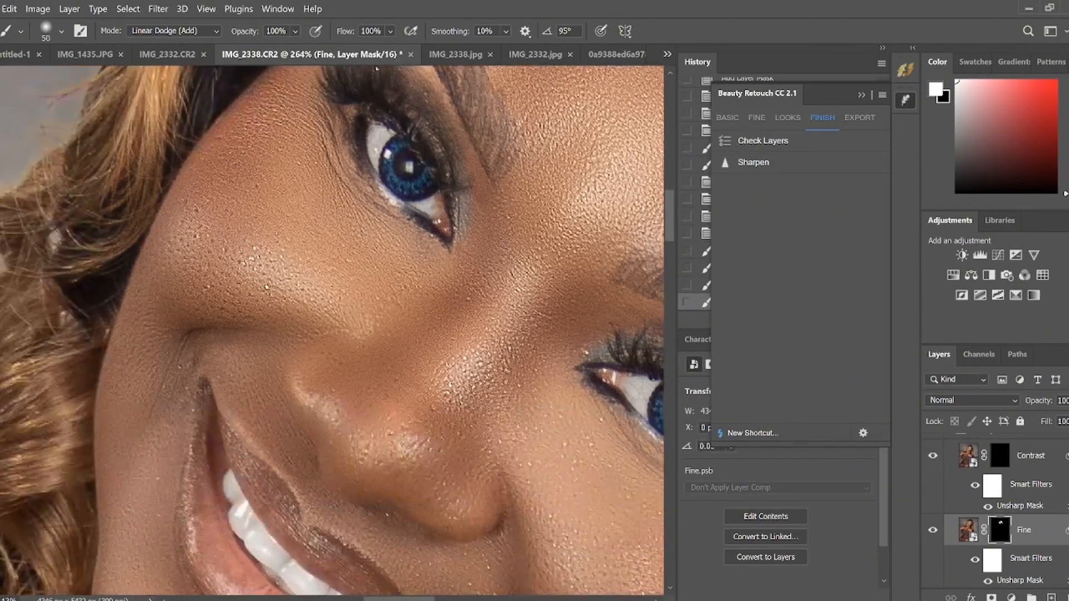
mouse_move(251, 145)
left_mouse_down()
mouse_move(167, 258)
mouse_move(245, 333)
mouse_move(133, 433)
mouse_move(145, 252)
left_mouse_up()
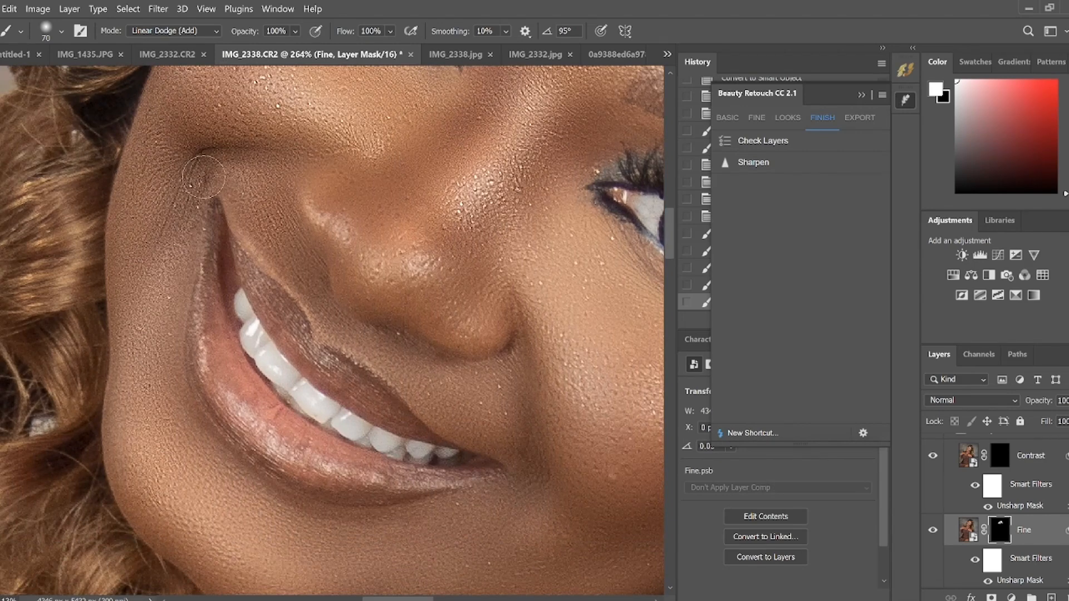
mouse_move(350, 262)
left_mouse_down()
mouse_move(448, 246)
mouse_move(303, 228)
mouse_move(421, 375)
mouse_move(413, 317)
left_mouse_up()
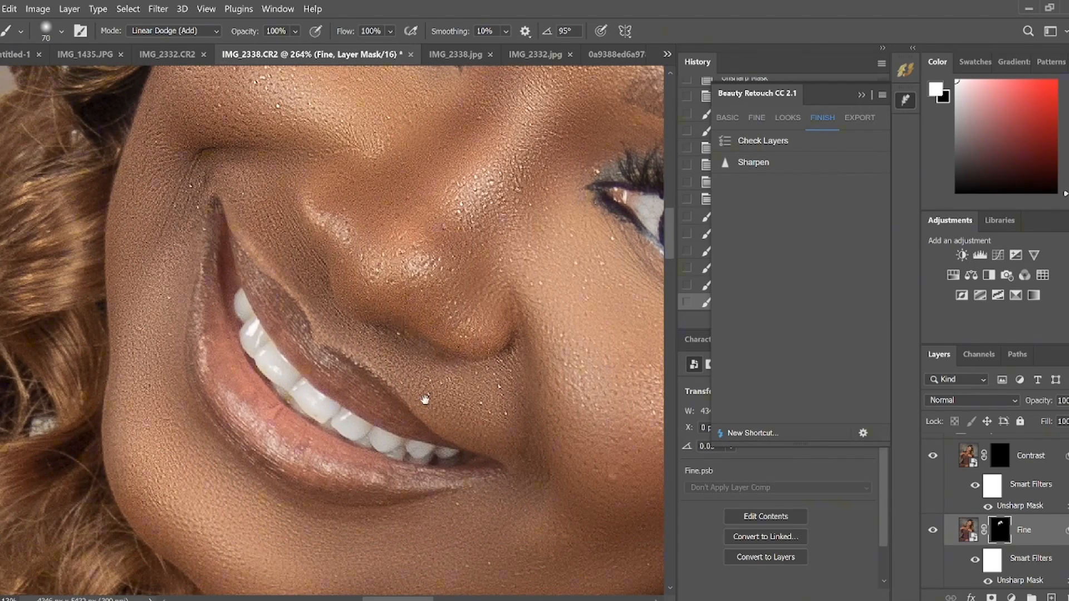
Step: Sharpen the cheek on the right side of the face on the Fine mask with a size 150 brush
scroll(425, 401, "down", 5)
left_click_drag(425, 400, 342, 383)
key("]")
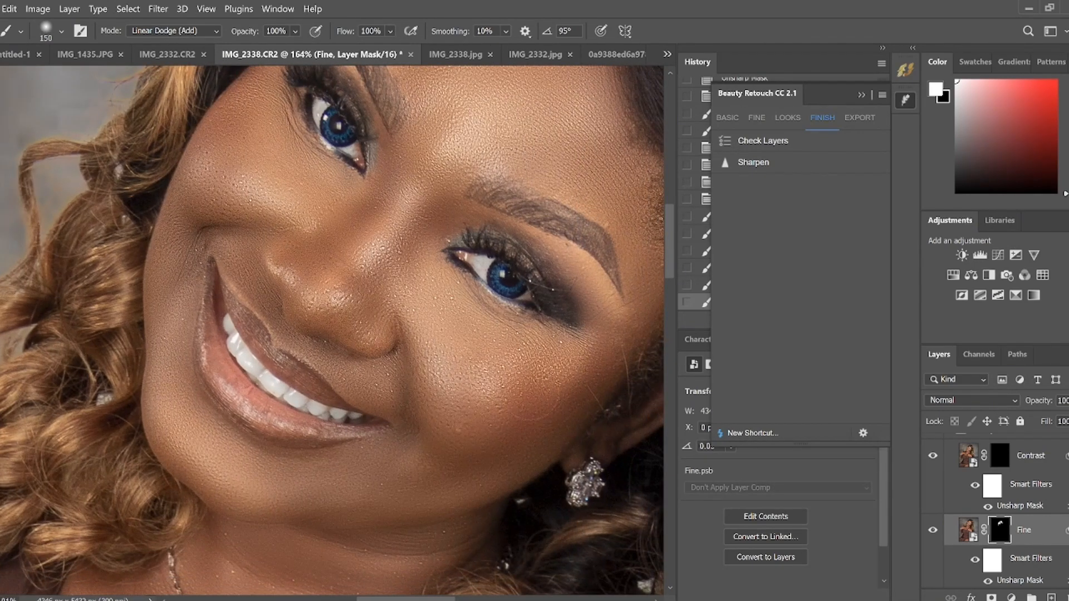
left_click_drag(540, 390, 612, 370)
left_click(608, 348)
Step: Paint the Fine mask over the temple beside the right-hand eye with a size 90 brush
key("[")
key("[")
key("[")
left_click_drag(429, 308, 305, 294)
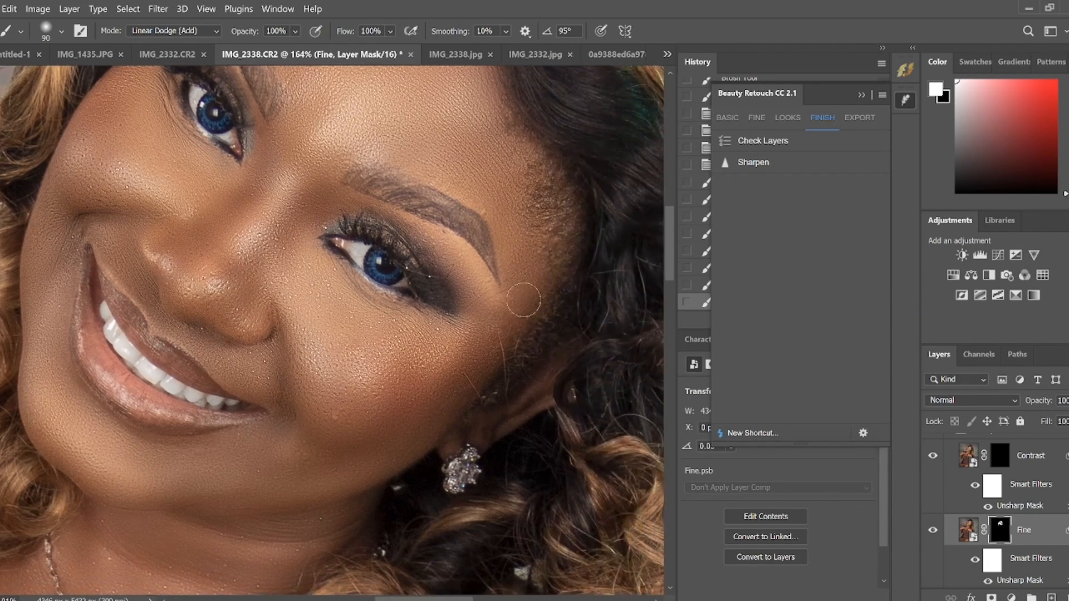
left_click_drag(523, 301, 471, 292)
Step: Extend the Fine mask over the lower cheek, jaw and chin, adjusting the brush size to fit each area
key("]")
key("]")
key("]")
key("]")
mouse_move(372, 410)
left_mouse_down()
mouse_move(369, 339)
mouse_move(268, 371)
mouse_move(114, 247)
mouse_move(127, 142)
mouse_move(182, 134)
mouse_move(311, 251)
left_mouse_up()
key("[")
key("[")
key("[")
key("]")
mouse_move(264, 471)
left_mouse_down()
mouse_move(406, 324)
mouse_move(354, 387)
mouse_move(361, 381)
left_mouse_up()
Step: Paint the Fine mask over the neck and chest around the necklace, finishing with a size 90 brush
key("]")
key("]")
mouse_move(182, 383)
left_mouse_down()
mouse_move(257, 267)
mouse_move(322, 321)
mouse_move(348, 411)
left_mouse_up()
key("[")
key("[")
key("[")
key("[")
left_click_drag(435, 361, 456, 391)
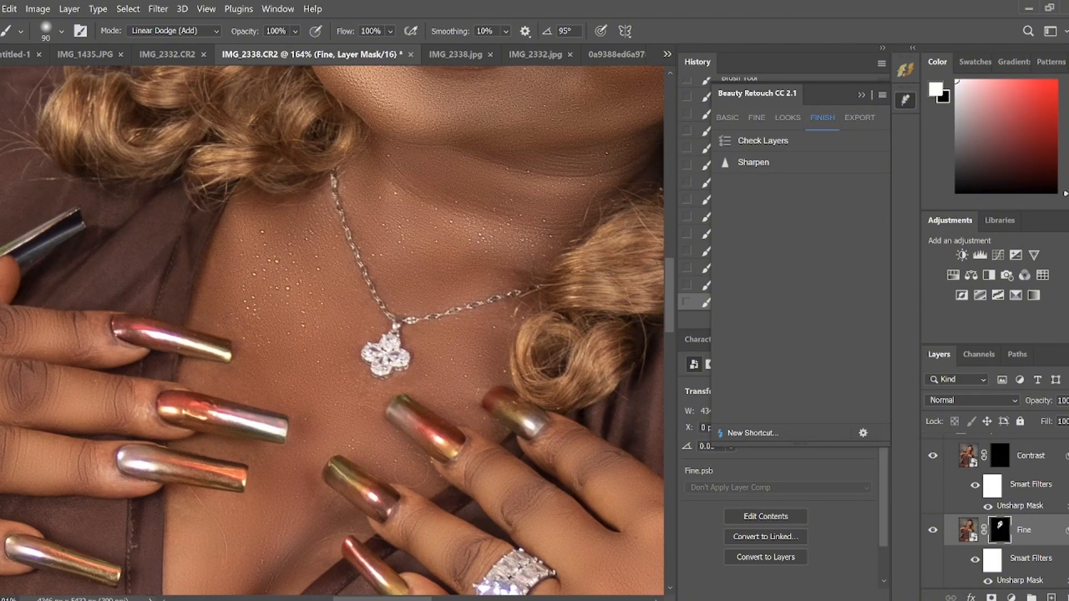
left_click_drag(249, 490, 317, 368)
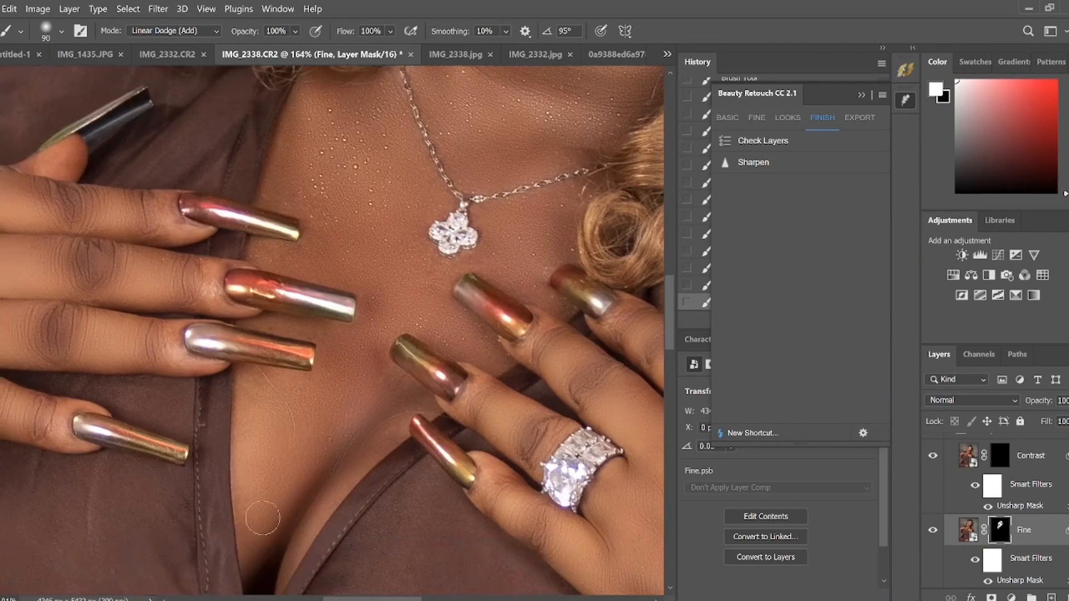
Step: Sharpen the skin of the hand and forearm on the bracelet side with a size 150 brush
left_click_drag(257, 477, 450, 430)
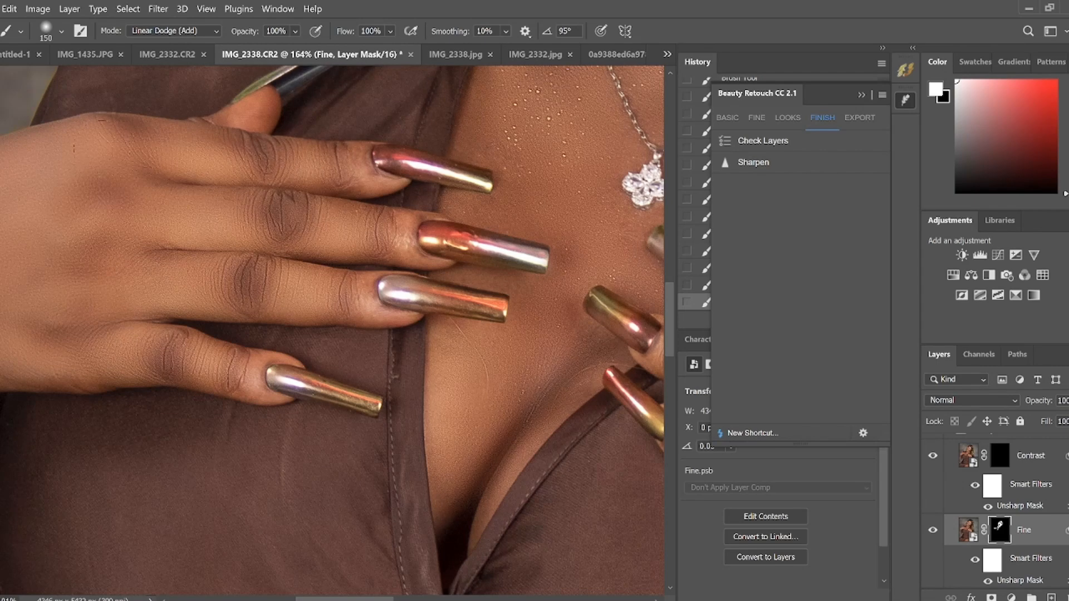
left_click_drag(127, 294, 343, 285)
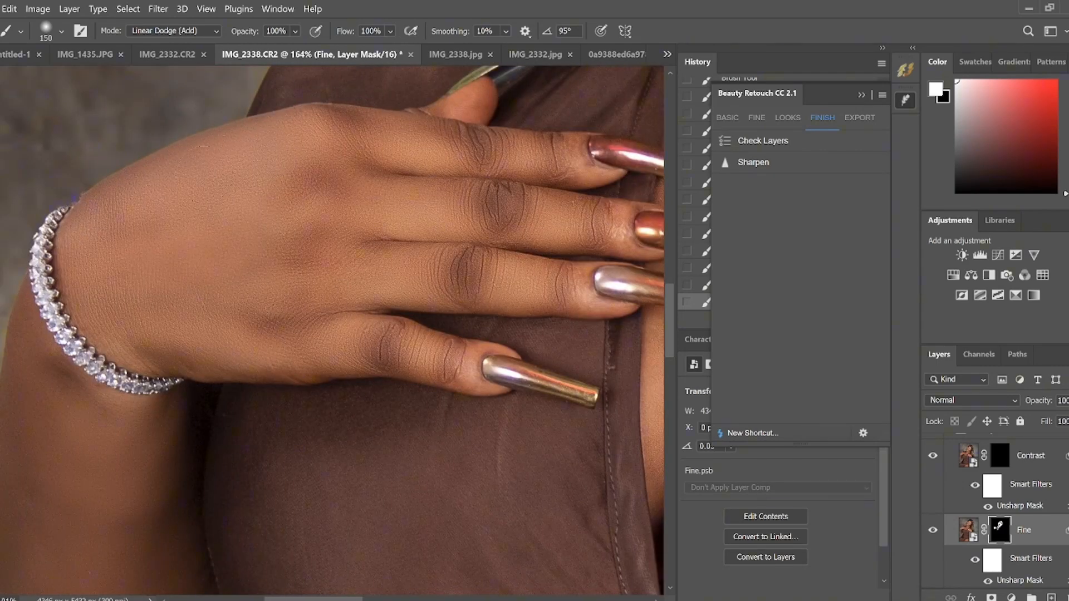
mouse_move(35, 389)
left_mouse_down()
mouse_move(253, 174)
mouse_move(299, 207)
mouse_move(399, 478)
mouse_move(371, 516)
left_mouse_up()
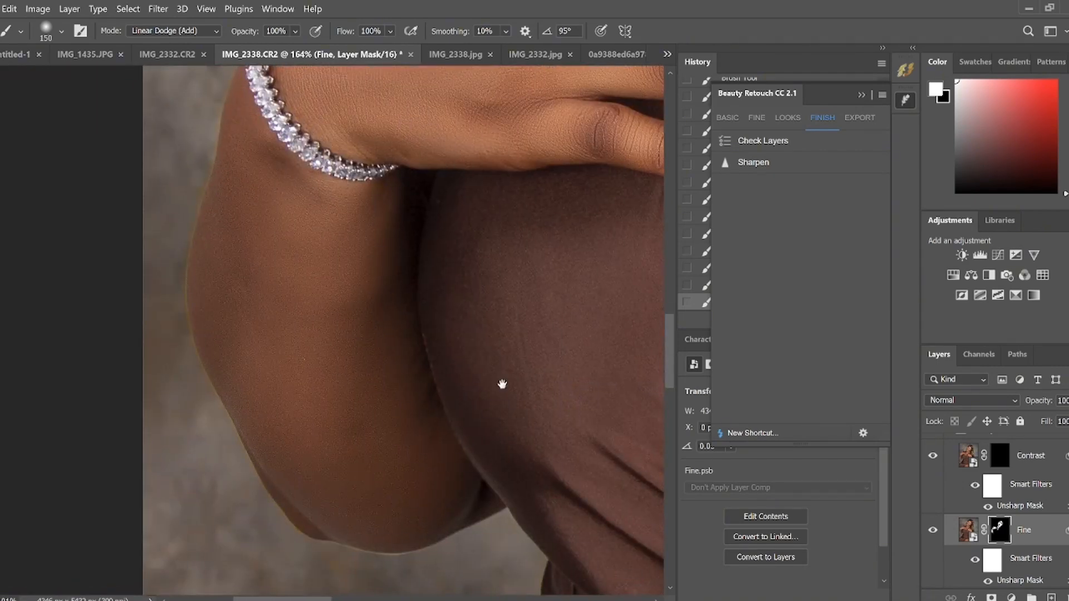
Step: Paint the Fine mask over the ringed hand and its fingers, using a smaller brush for the narrow areas
mouse_move(502, 384)
left_mouse_down()
mouse_move(248, 320)
mouse_move(334, 393)
left_mouse_up()
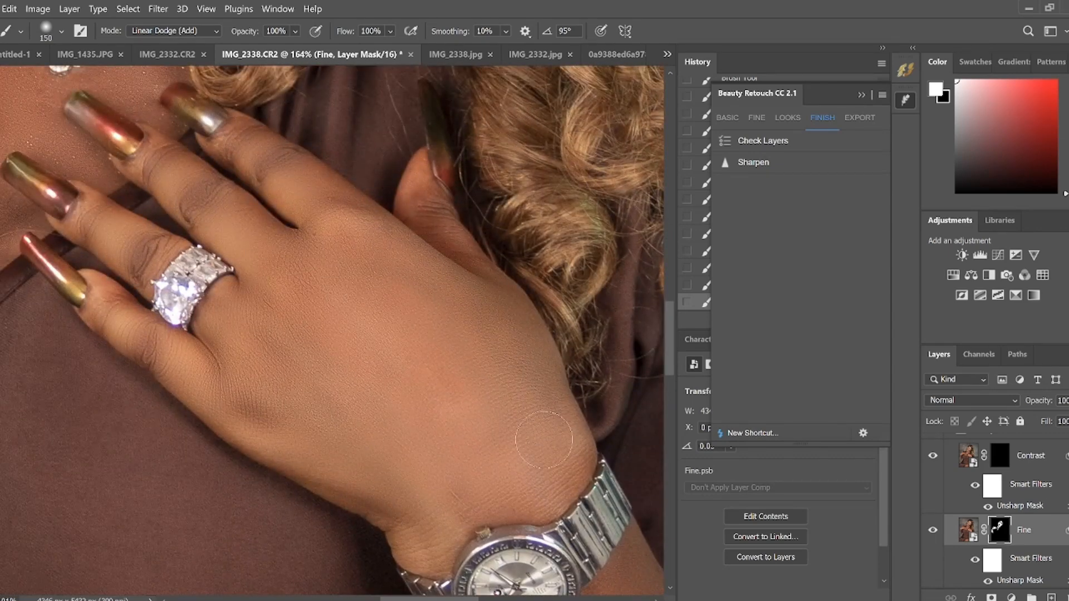
key("bracketleft")
key("bracketleft")
key("bracketleft")
key("bracketleft")
left_click_drag(443, 562, 287, 315)
Step: Paint the Fine mask over the wrist and forearm below the watch, enlarging the brush from size 90
key("bracketright")
key("bracketright")
key("bracketright")
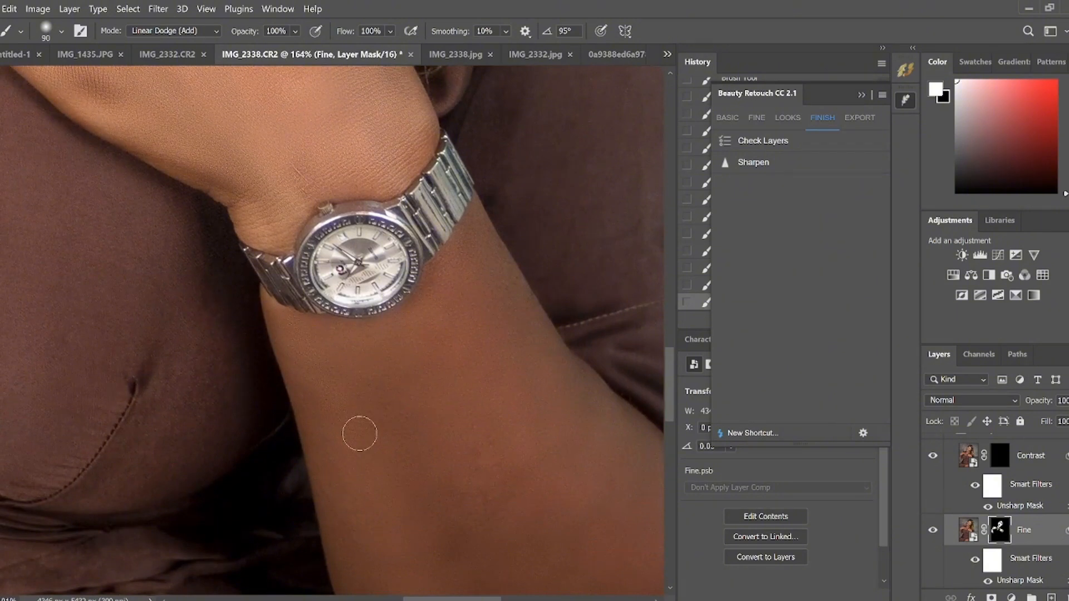
left_click_drag(395, 435, 325, 324)
mouse_move(263, 278)
left_mouse_down()
mouse_move(384, 381)
mouse_move(462, 399)
mouse_move(385, 280)
left_mouse_up()
key("bracketright")
key("bracketright")
key("bracketright")
mouse_move(502, 222)
left_mouse_down()
mouse_move(607, 265)
mouse_move(541, 424)
mouse_move(429, 489)
mouse_move(312, 422)
mouse_move(505, 290)
mouse_move(306, 162)
mouse_move(559, 334)
left_mouse_up()
mouse_move(404, 370)
left_mouse_down()
mouse_move(323, 381)
mouse_move(359, 128)
left_mouse_up()
Step: Sharpen the exposed thigh on the Fine mask with a size 300 brush
key("bracketright")
key("bracketright")
mouse_move(289, 391)
left_mouse_down()
mouse_move(254, 385)
mouse_move(348, 365)
mouse_move(412, 422)
mouse_move(332, 401)
mouse_move(332, 435)
mouse_move(300, 384)
mouse_move(373, 432)
left_mouse_up()
Step: Inspect the whole portrait, and hide the Fine layer to examine the face without the sharpening
key("ctrl+0")
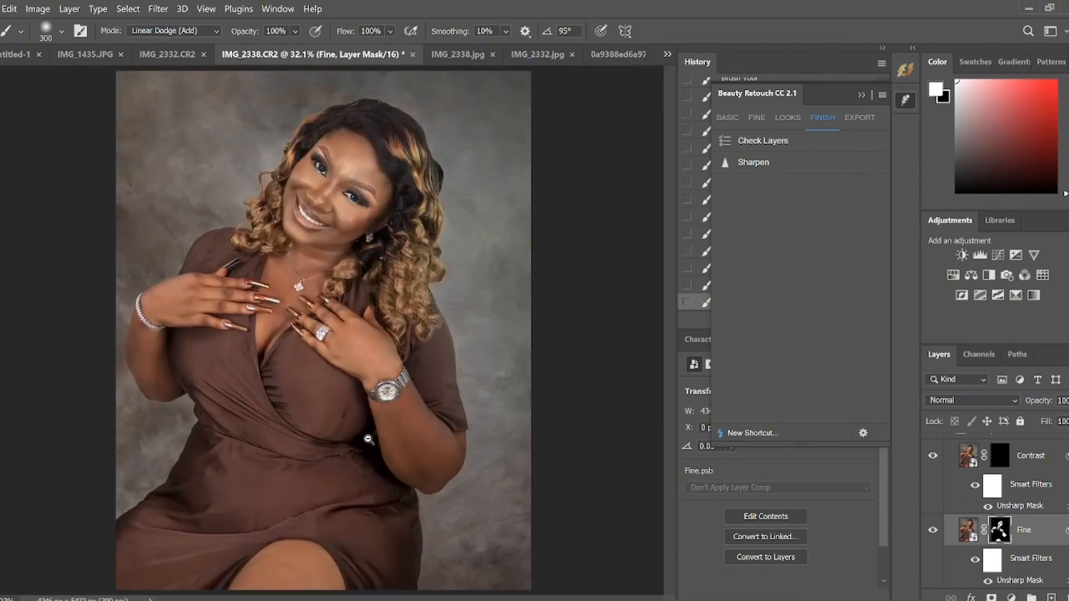
left_click_drag(322, 197, 330, 194)
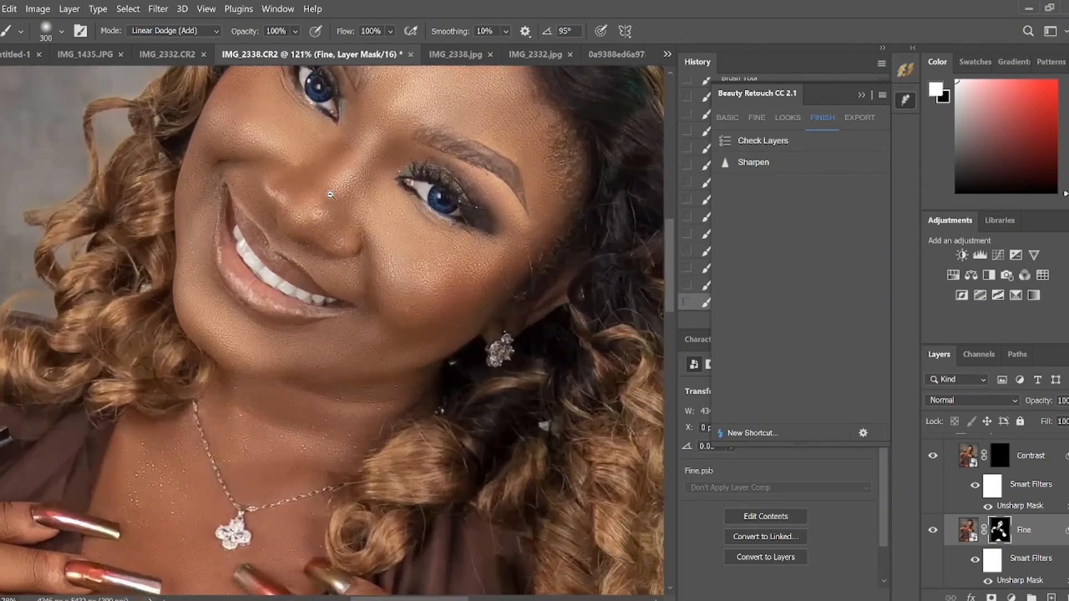
scroll(436, 295, "up", 2)
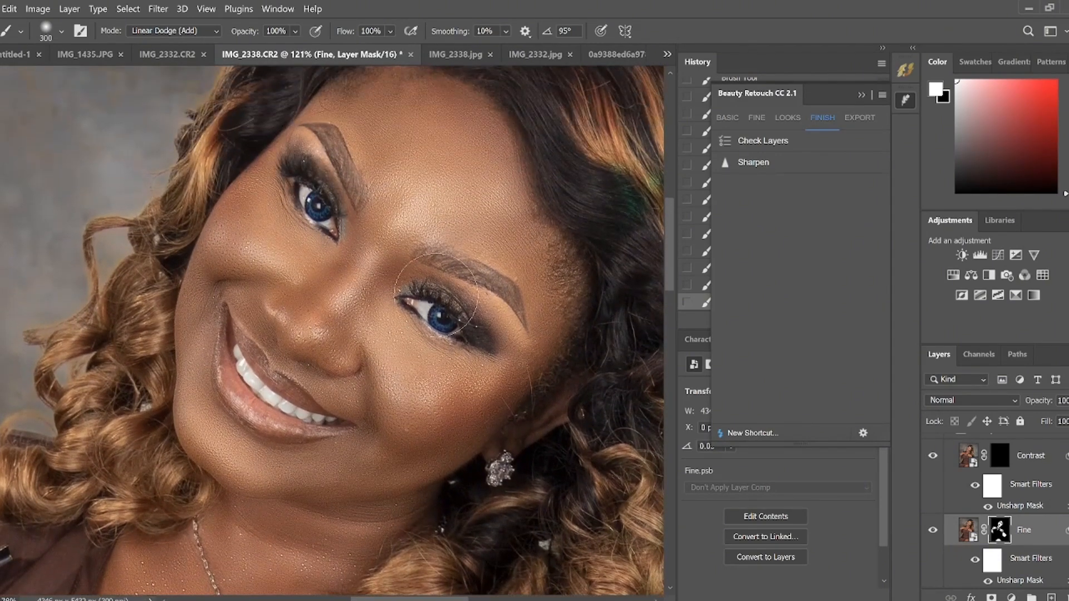
left_click(932, 534)
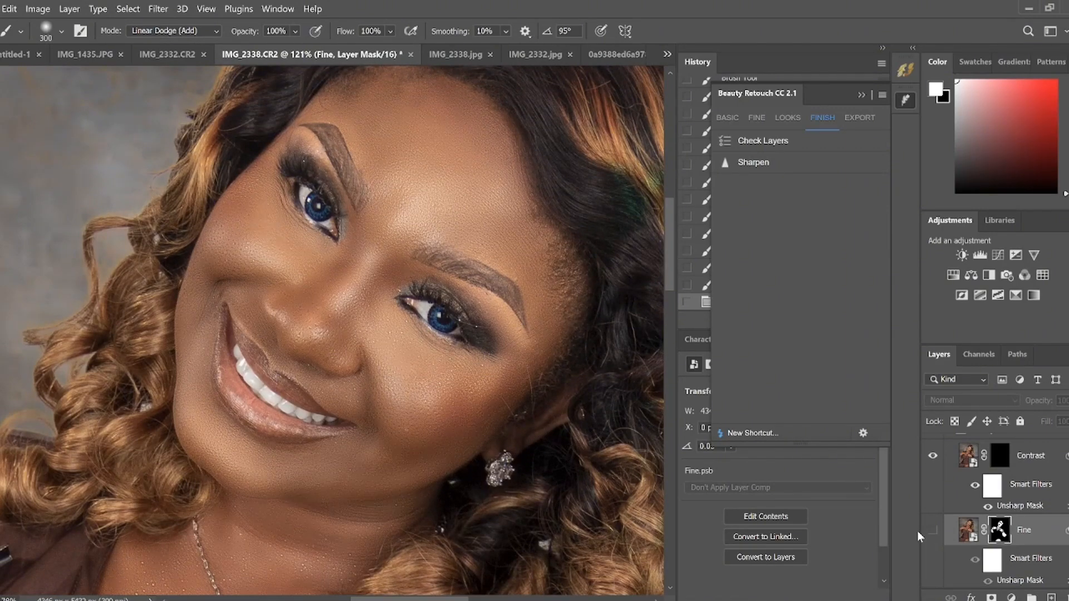
left_click_drag(374, 358, 388, 376)
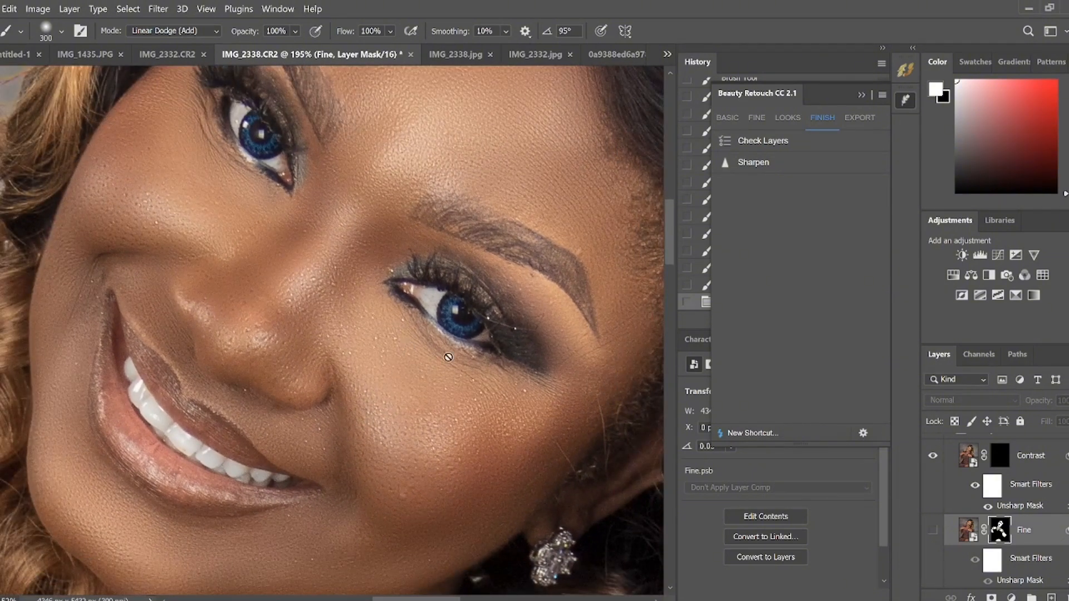
Step: Compare the face with and without the Fine and Skin soften (soft) layers, leaving both layers shown
left_click(933, 532)
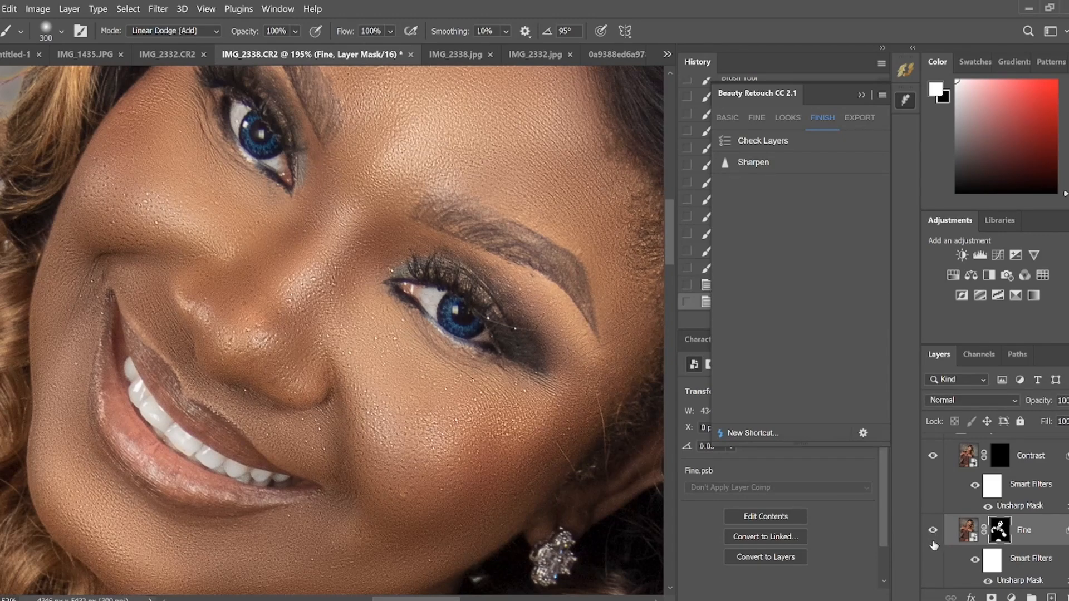
scroll(959, 541, "down", 1)
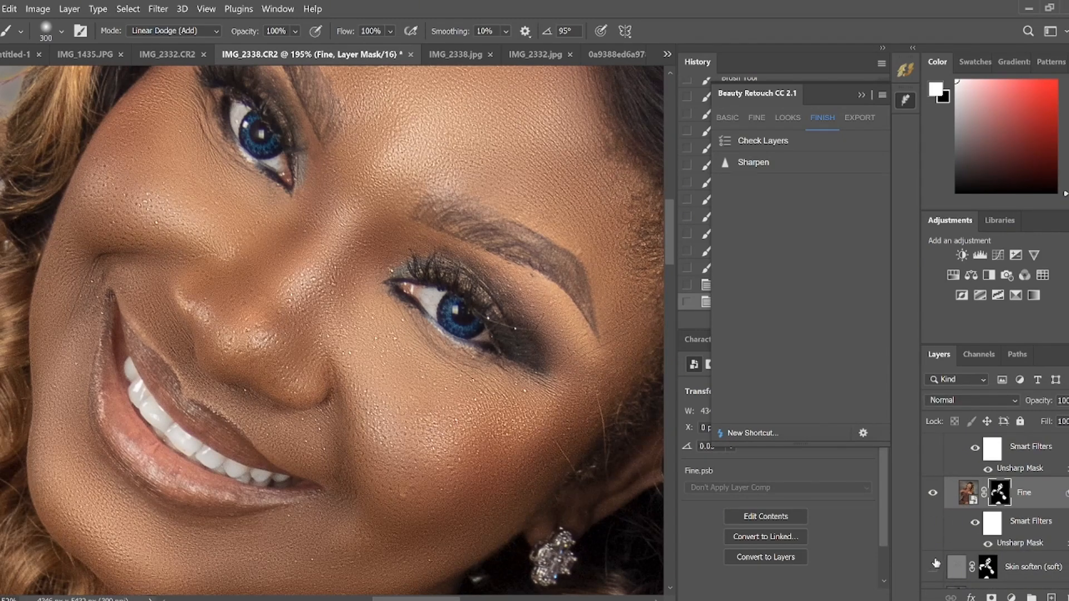
left_click(933, 565)
left_click(934, 493)
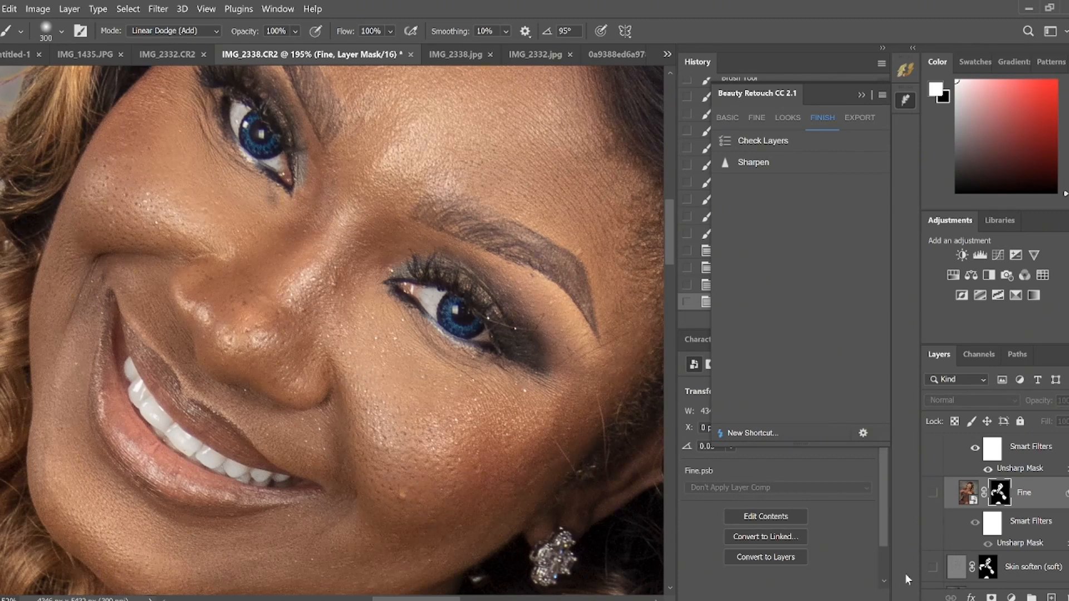
left_click(933, 568)
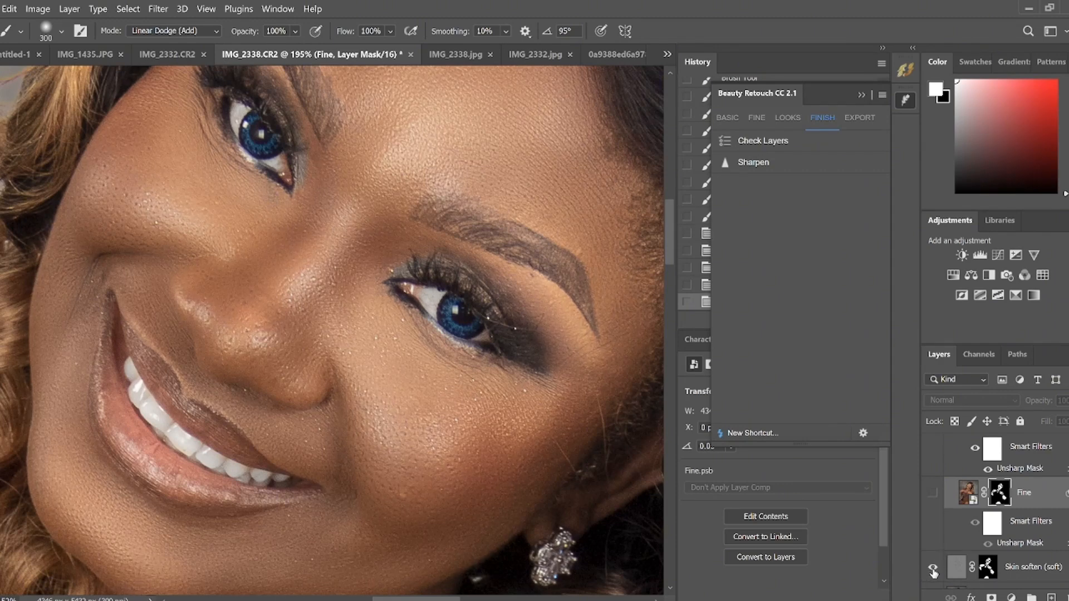
left_click(932, 494)
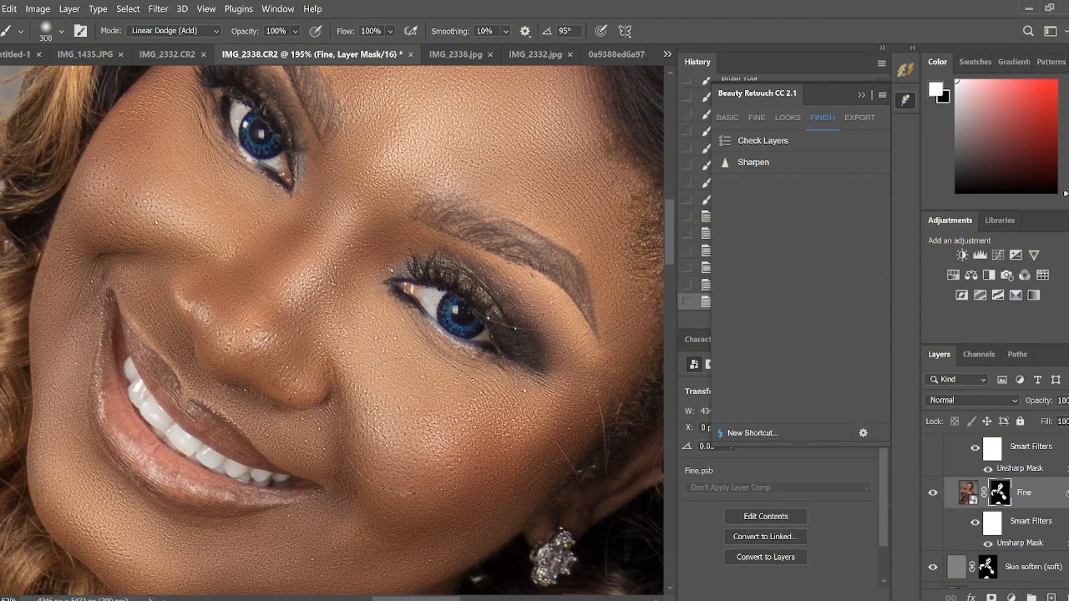
Step: Review the whole portrait and merge all visible layers into a single Background
scroll(406, 416, "down", 5)
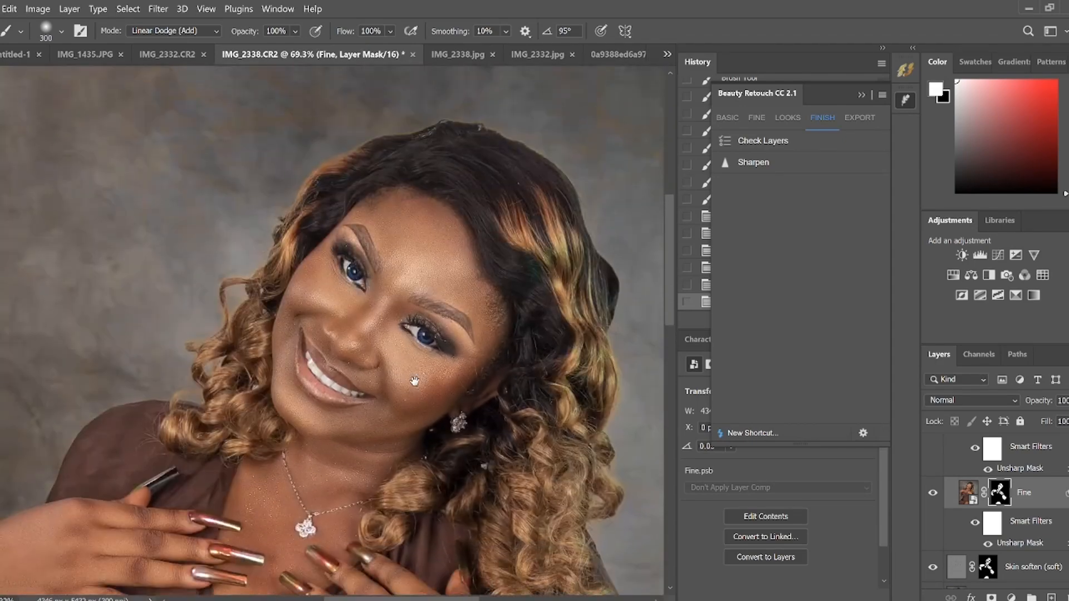
scroll(414, 381, "down", 4)
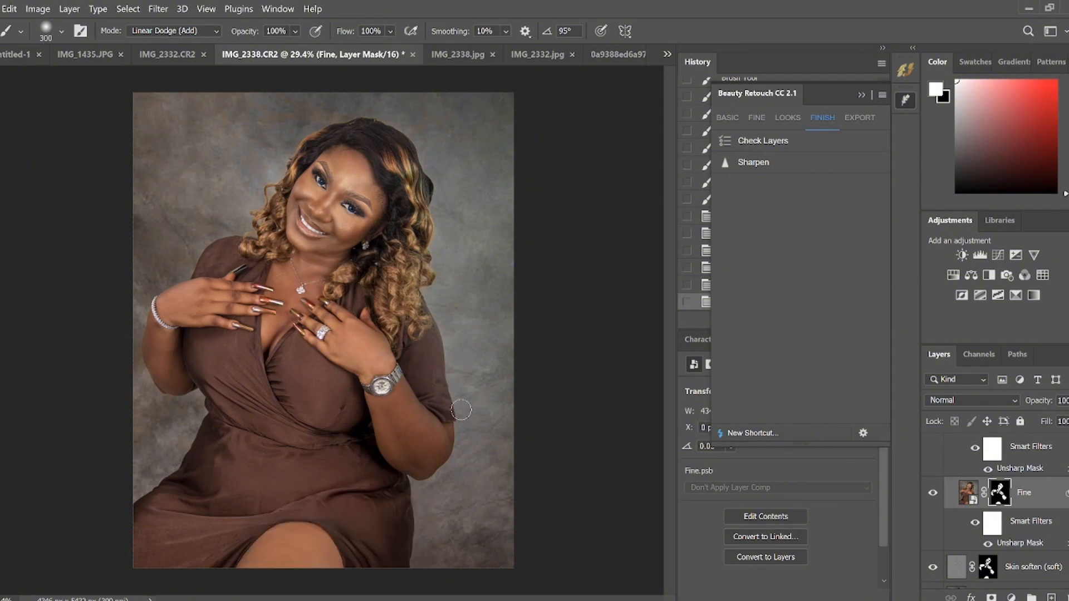
key("ctrl+shift+e")
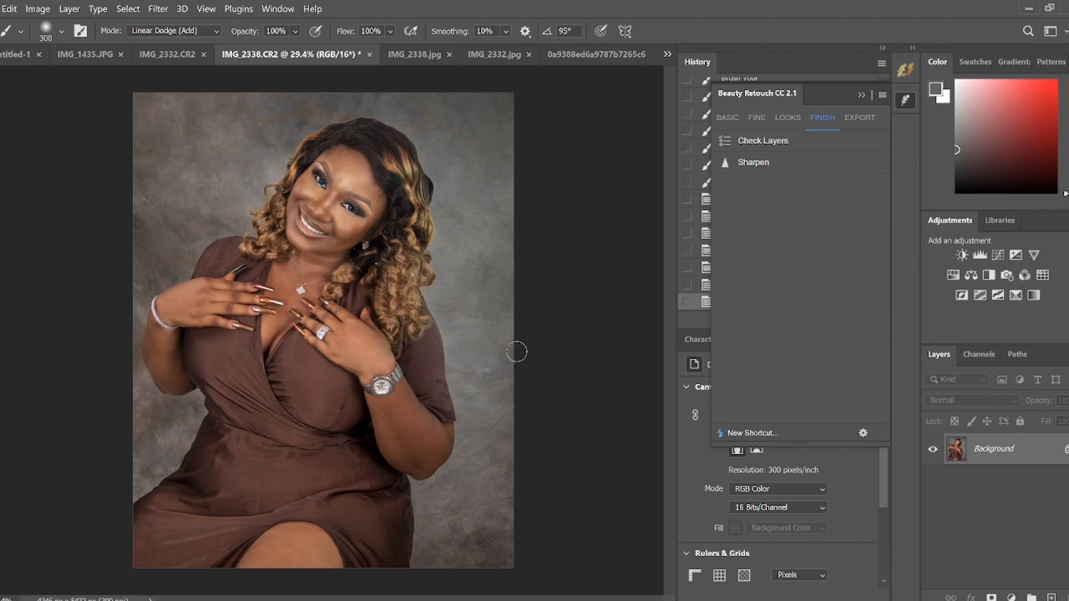
Step: Collapse the Beauty Retouch panel and copy the merged Background to a new layer
scroll(338, 203, "up", 13)
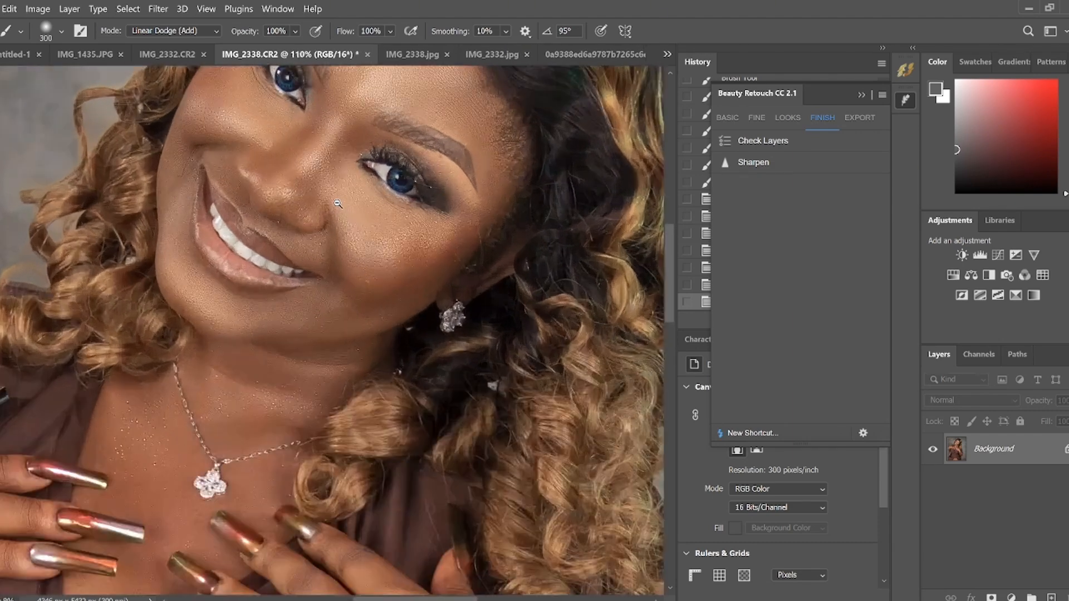
left_click_drag(337, 198, 336, 293)
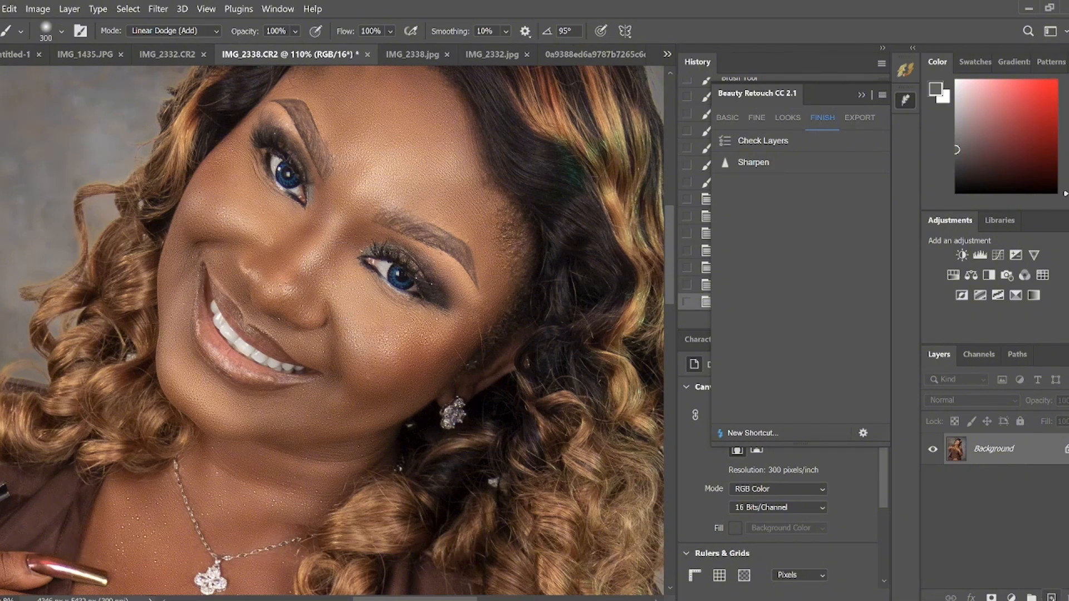
left_click_drag(1013, 452, 1051, 598)
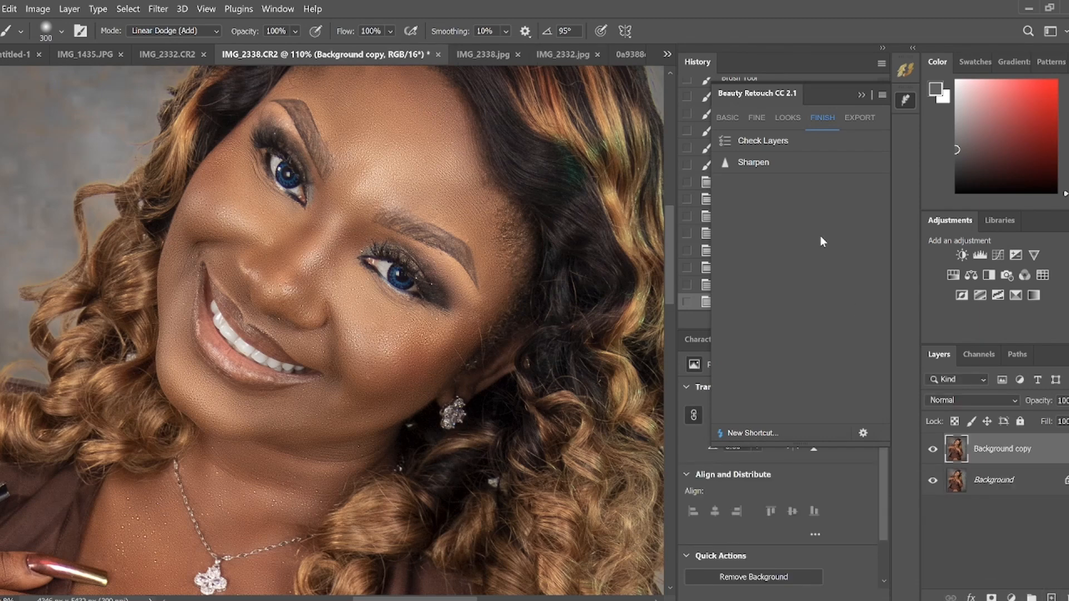
left_click(904, 99)
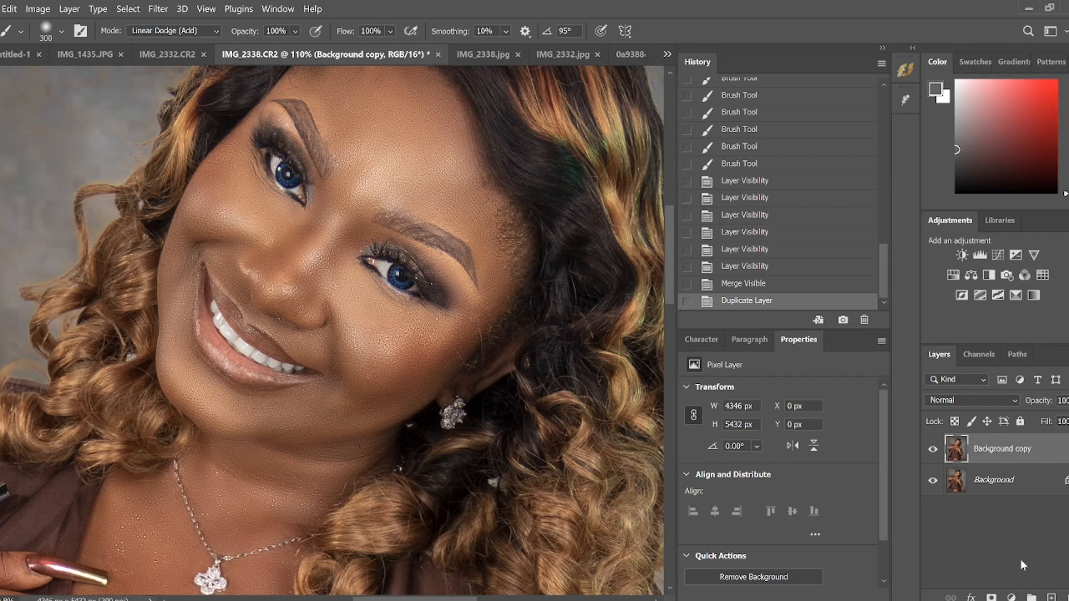
left_click(746, 282)
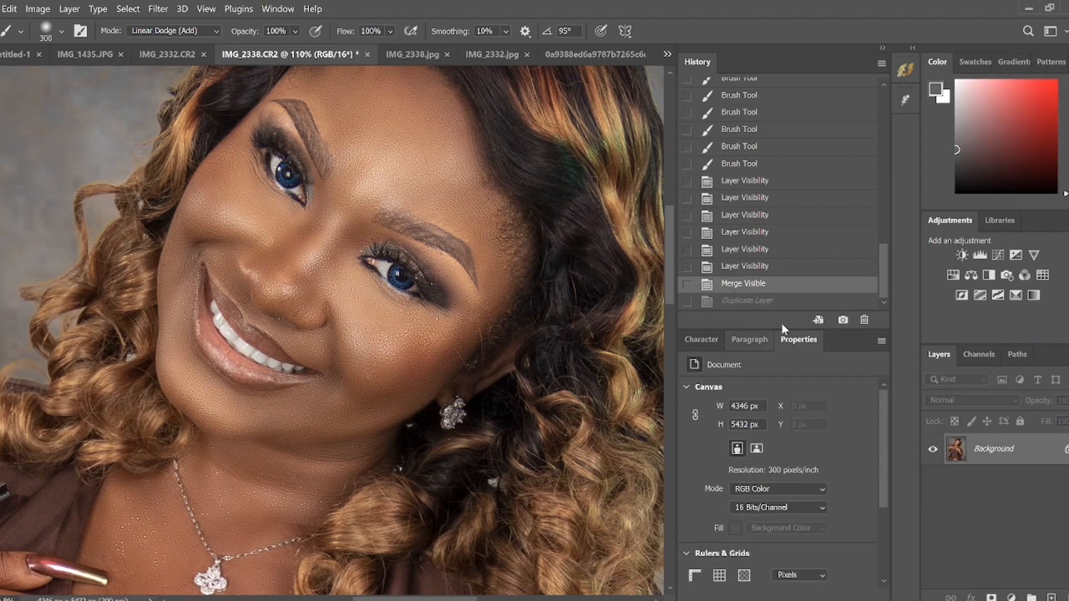
key("ctrl+j")
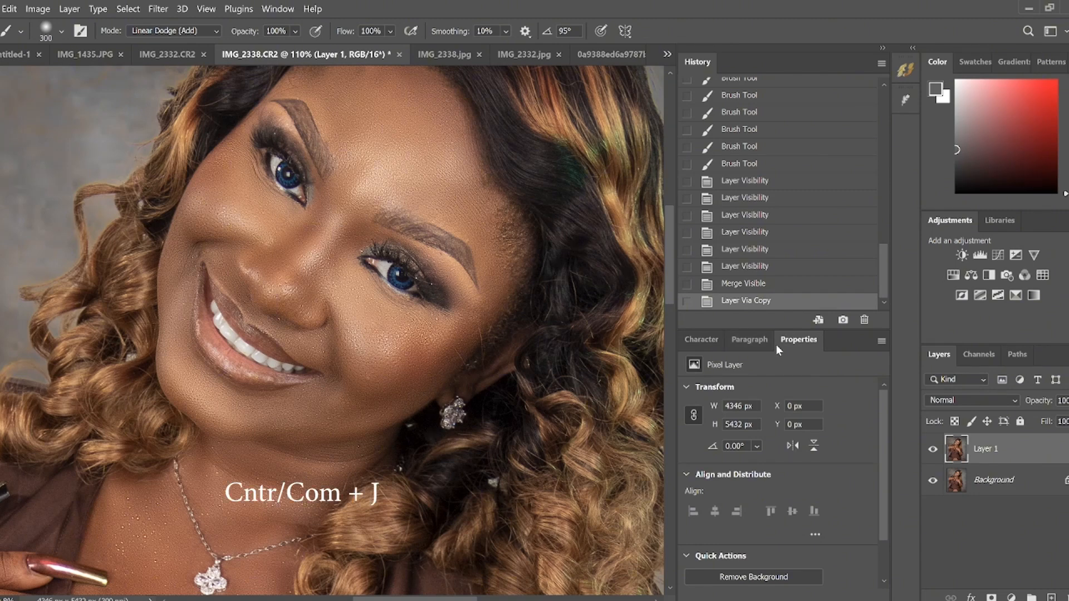
Step: Reduce noise on the copied layer with Imagenomic Noiseware, using the DEFAULT preset
left_click(158, 9)
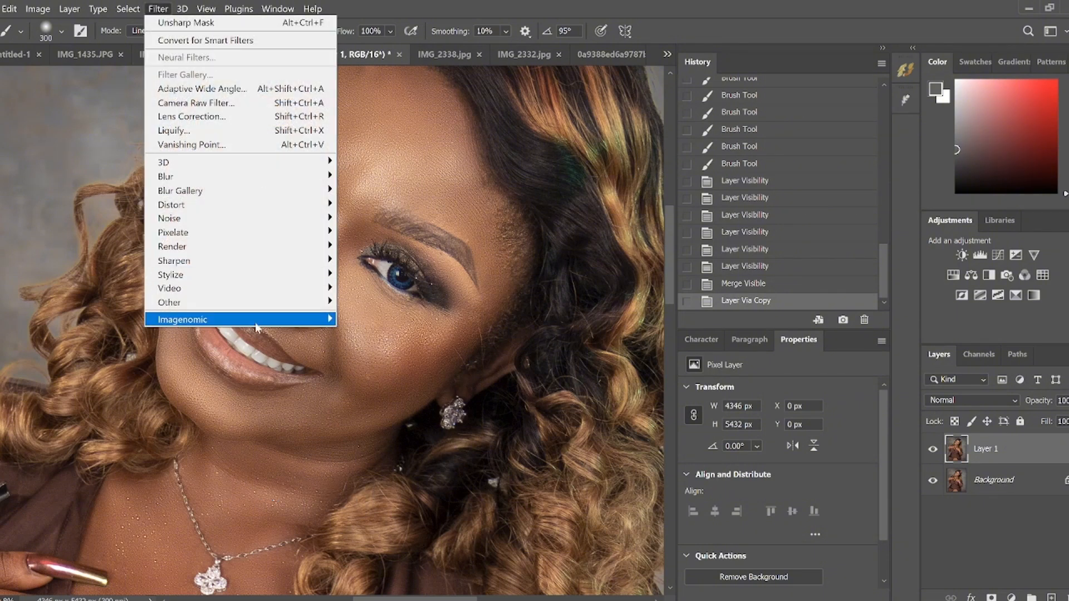
mouse_move(253, 323)
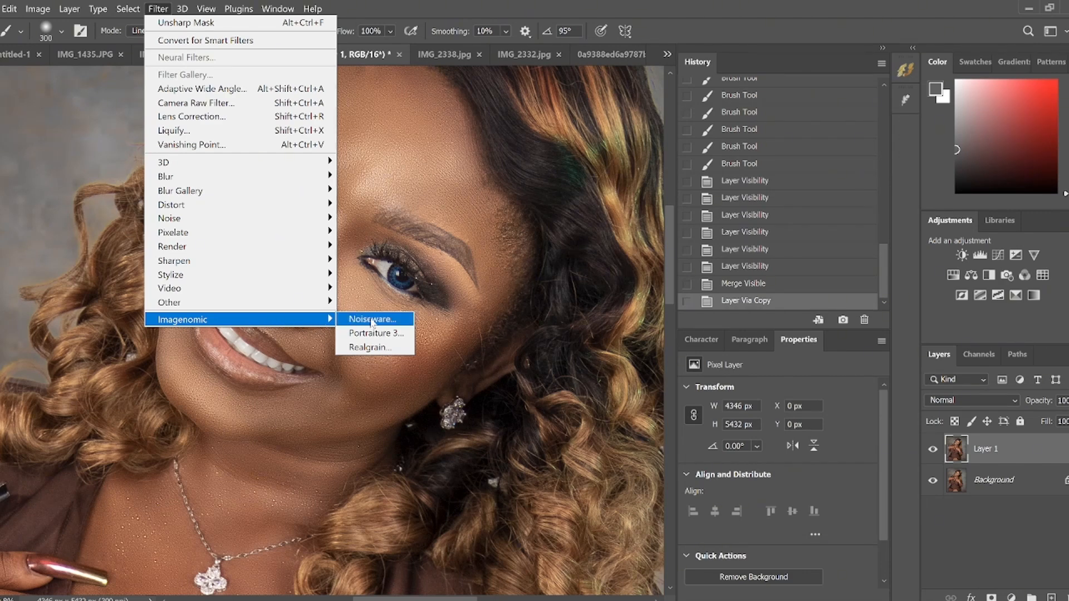
left_click(371, 319)
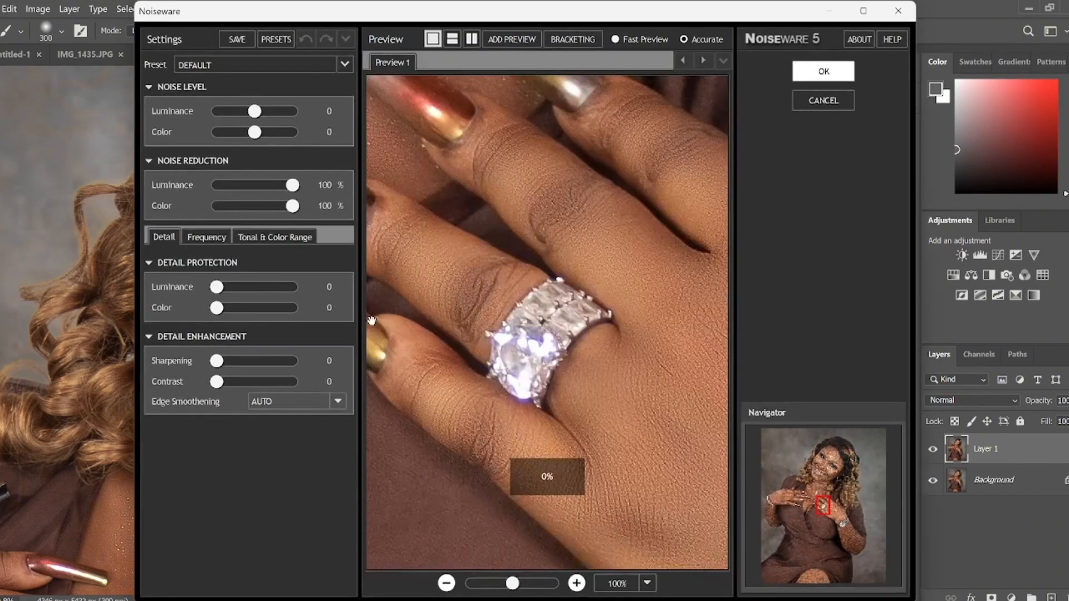
key("Return")
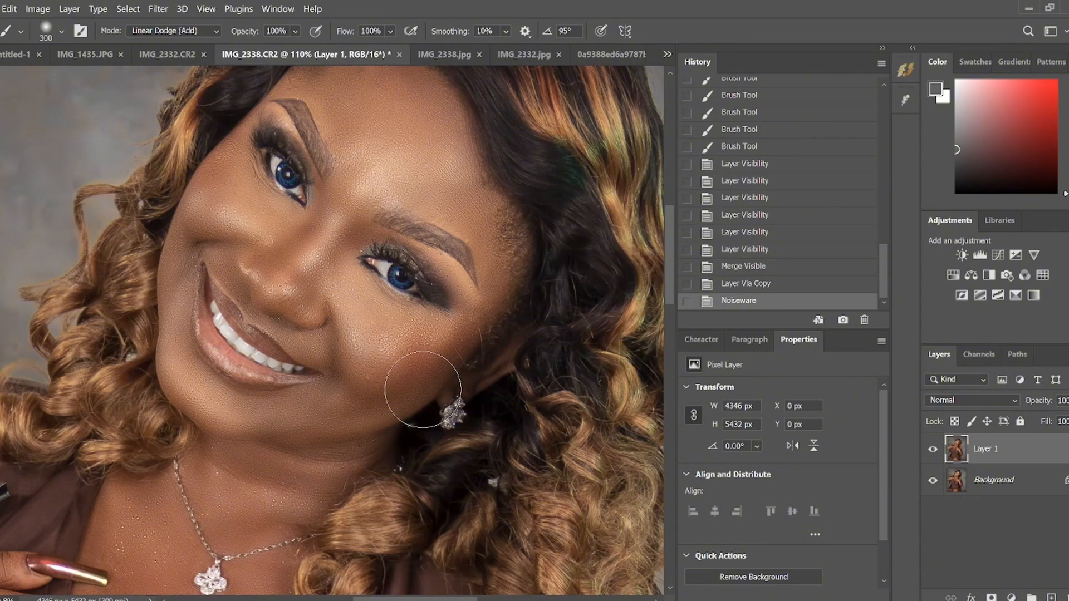
Step: Compare the face with and without the noise-reduced layer, and merge the visible layers
scroll(339, 257, "up", 3)
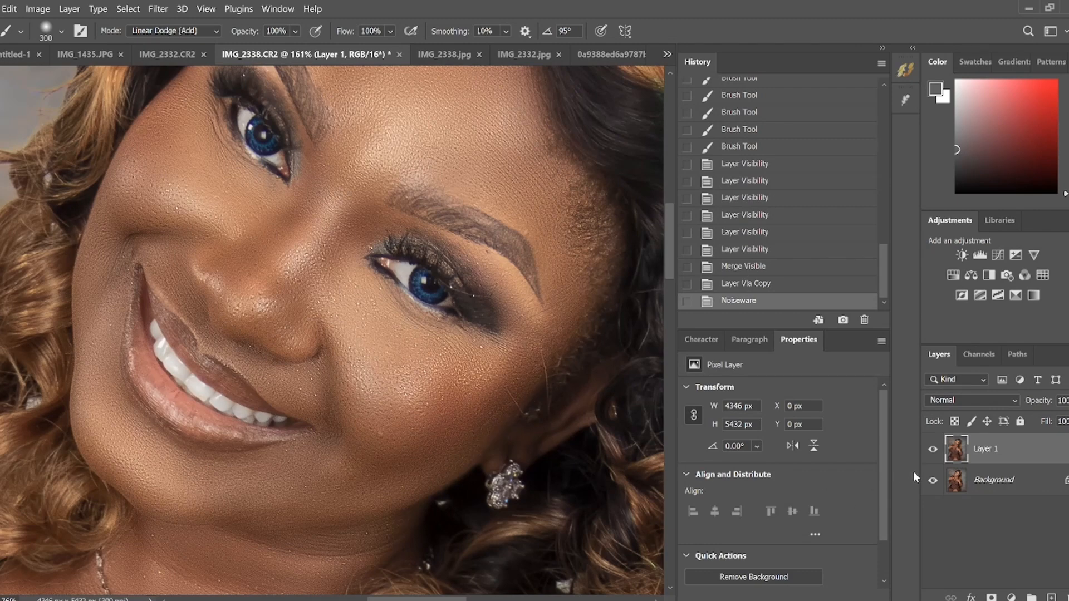
left_click(932, 450)
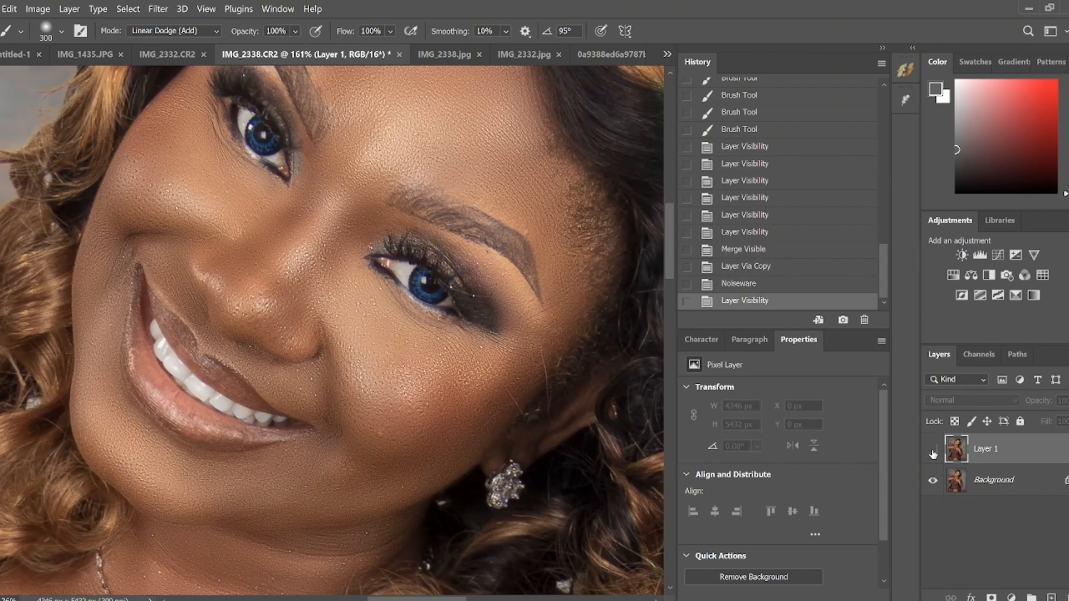
left_click(933, 450)
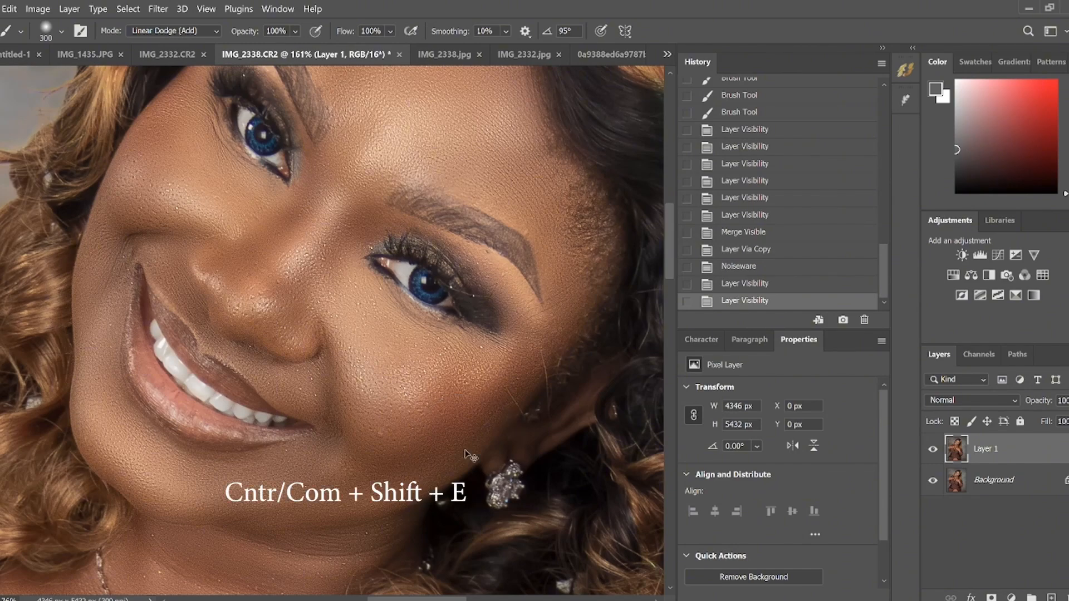
key("ctrl+shift+e")
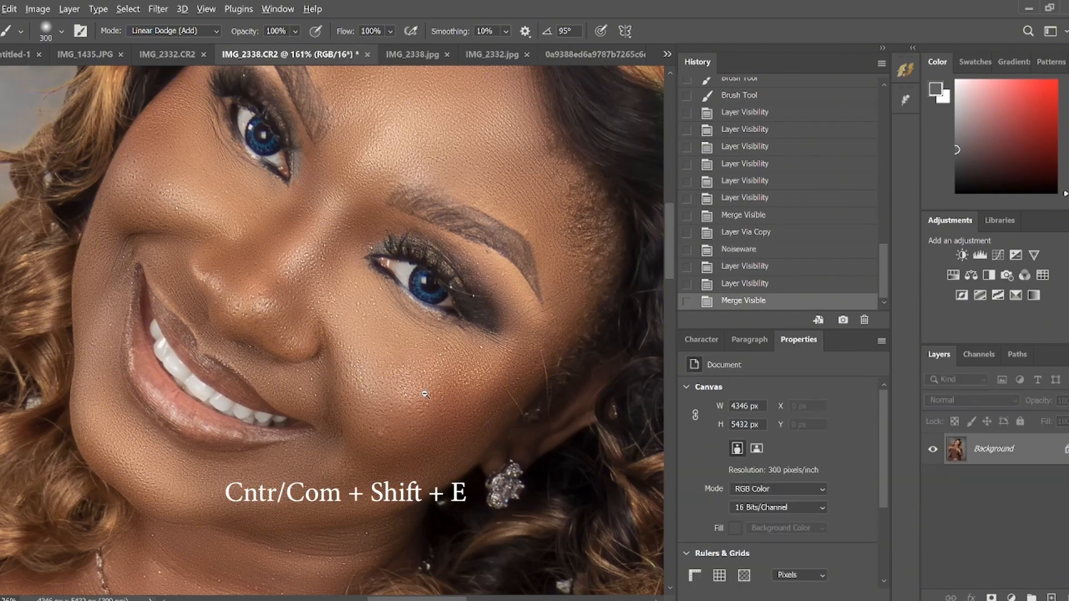
Step: Copy the Background to a new layer and apply Auto tone settings to it in the Camera Raw filter
scroll(429, 400, "down", 12)
scroll(413, 416, "down", 1)
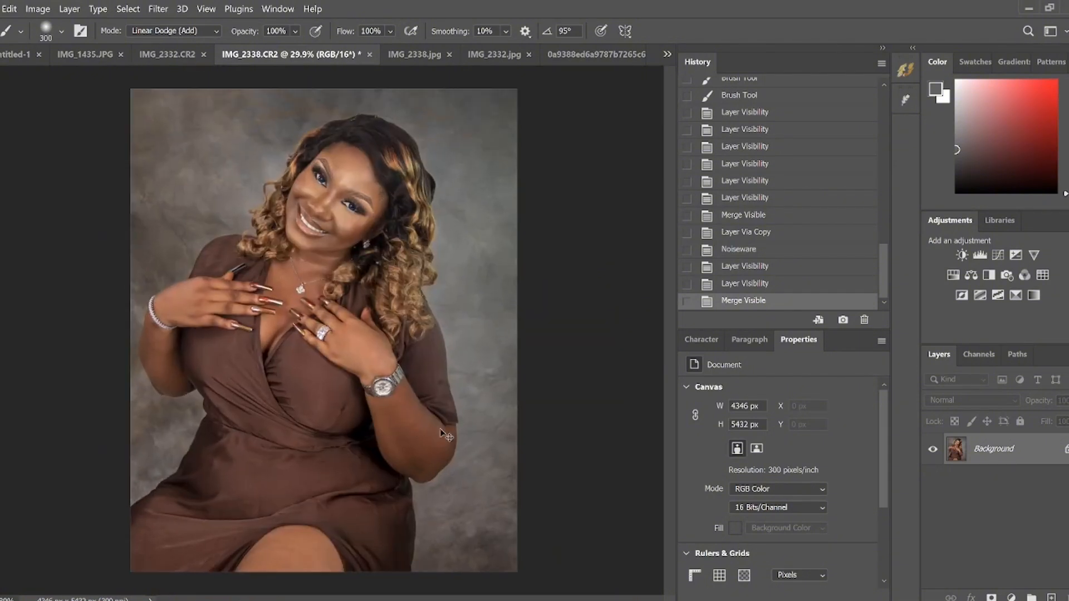
key("ctrl+j")
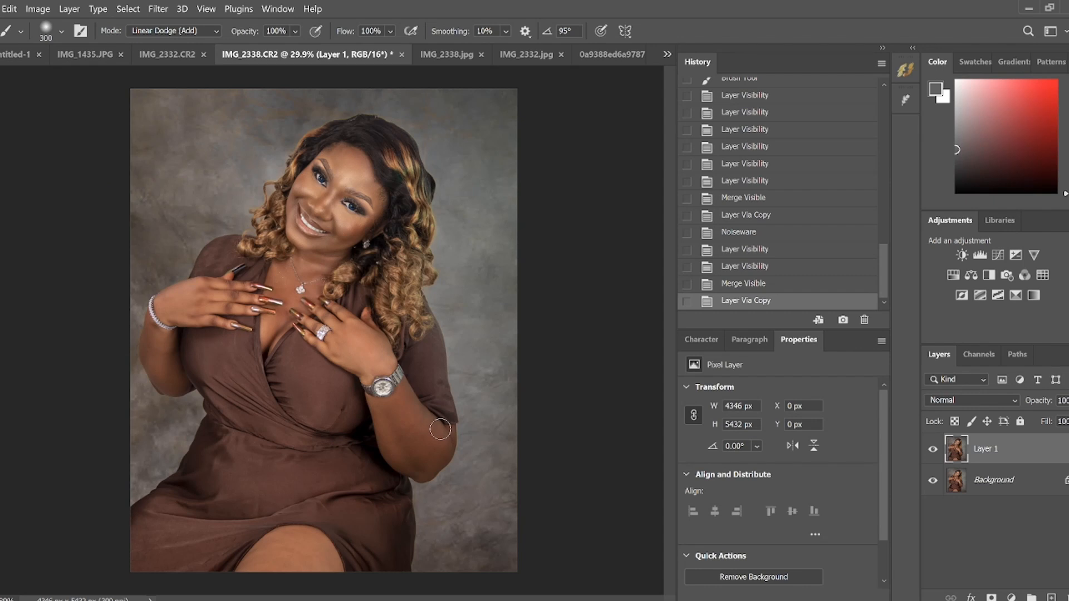
key("ctrl+shift+a")
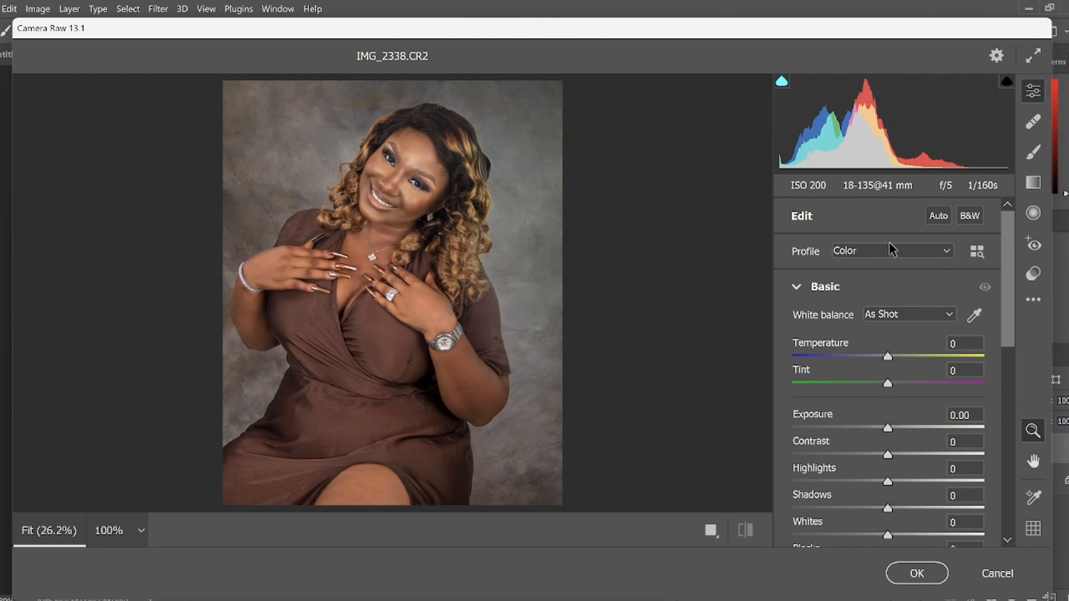
left_click(938, 218)
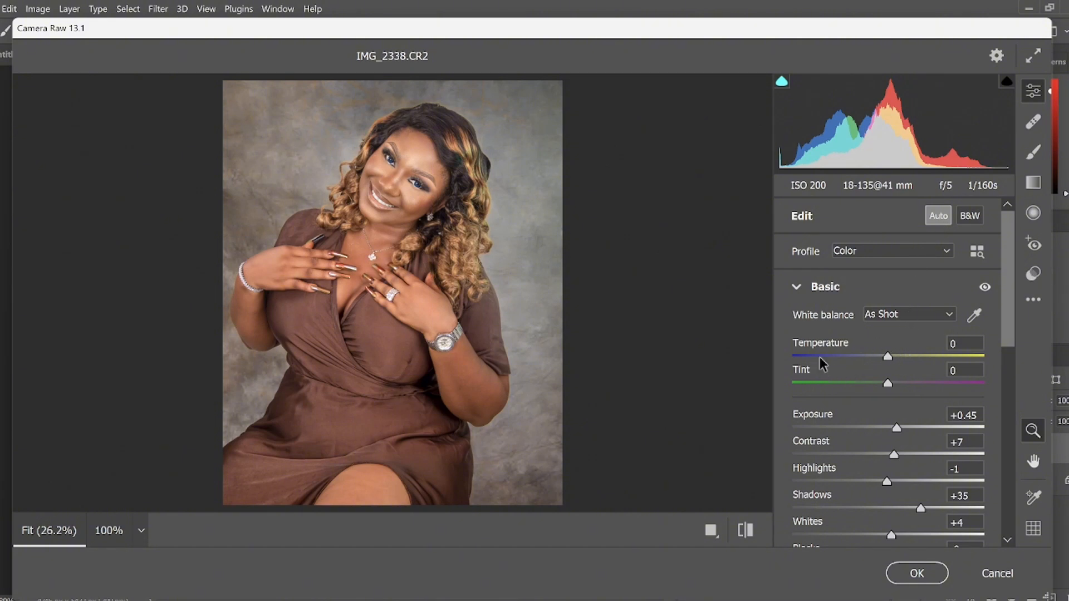
Step: Fine-tune the Basic adjustments to Exposure +0.40, Contrast +17 and Shadows +9
left_click(797, 289)
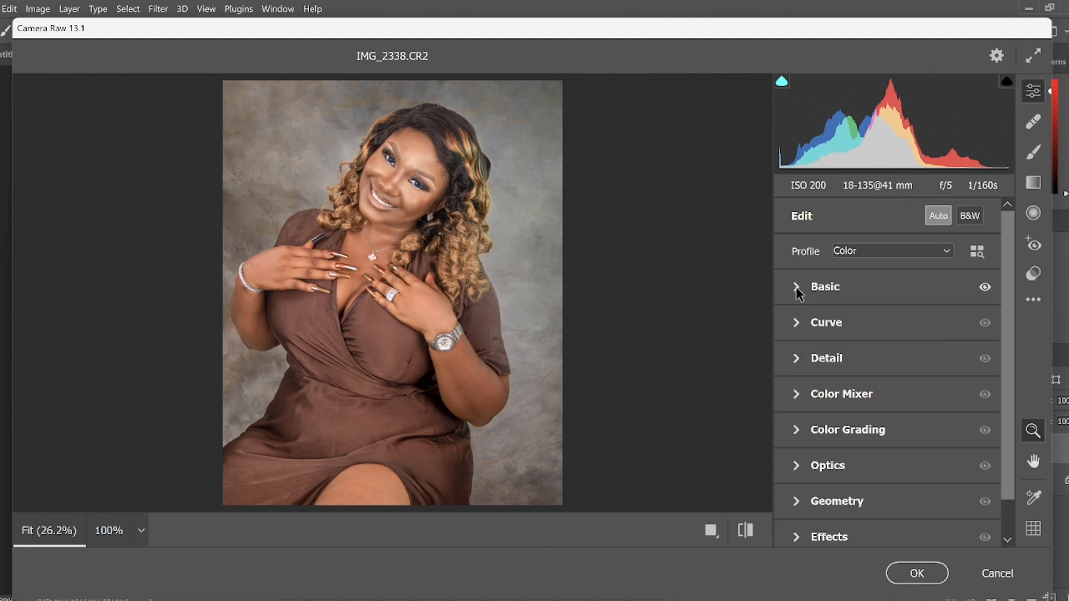
left_click(797, 289)
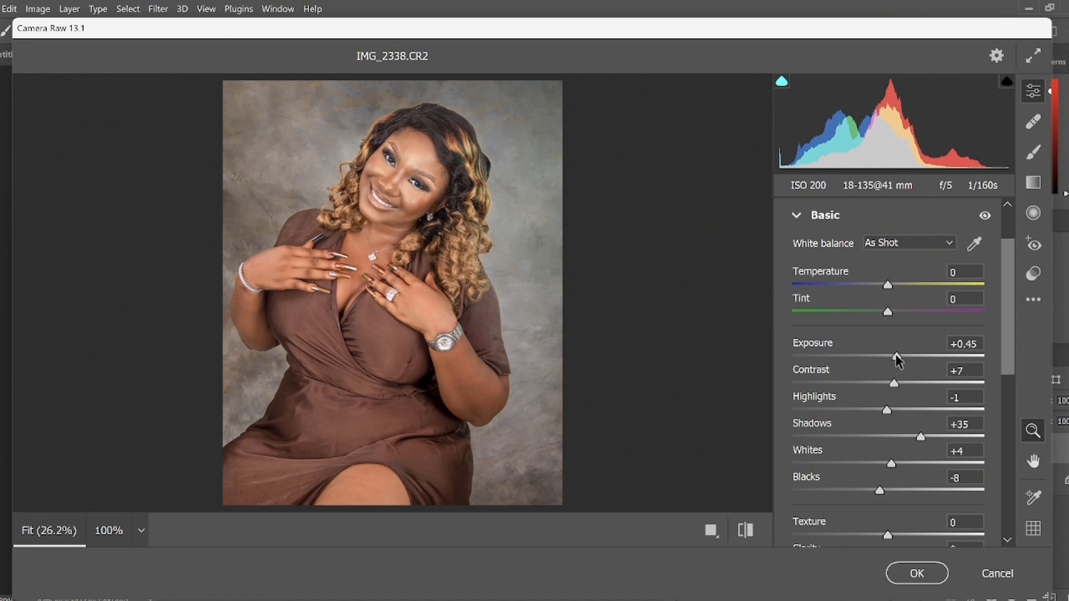
left_click_drag(894, 355, 904, 383)
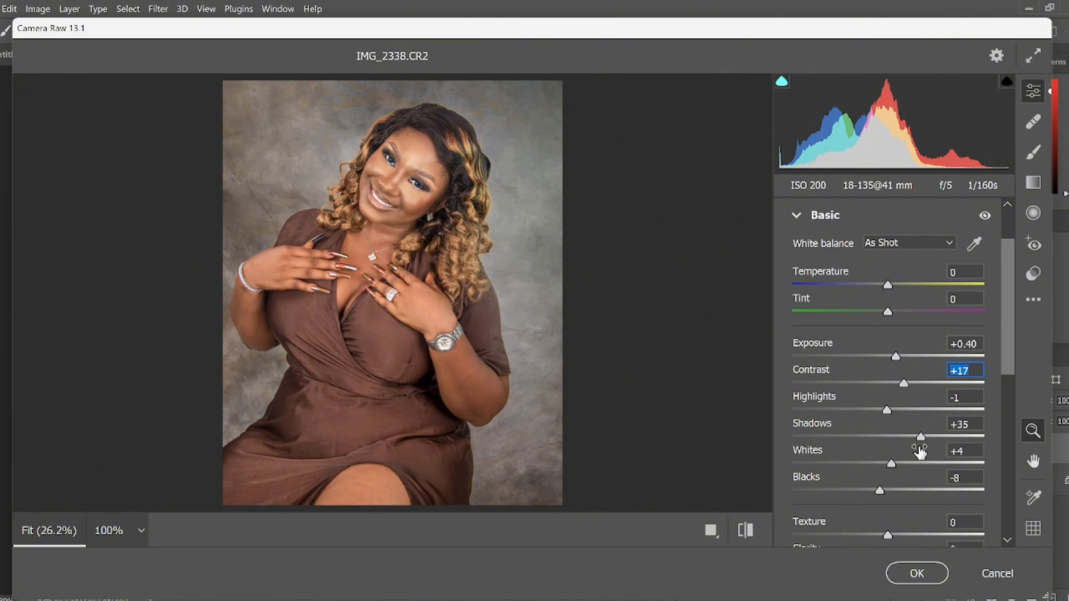
left_click_drag(919, 434, 895, 443)
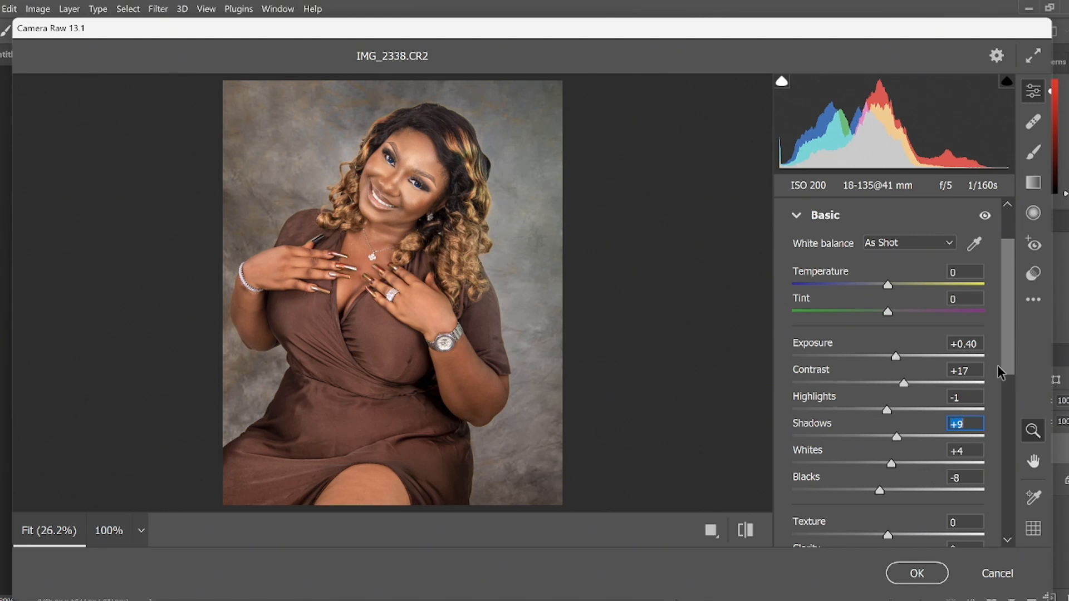
Step: Shape the parametric tone curve with Highlights +3, Lights +6, Darks -16 and Shadows -22
left_click_drag(1008, 367, 1006, 479)
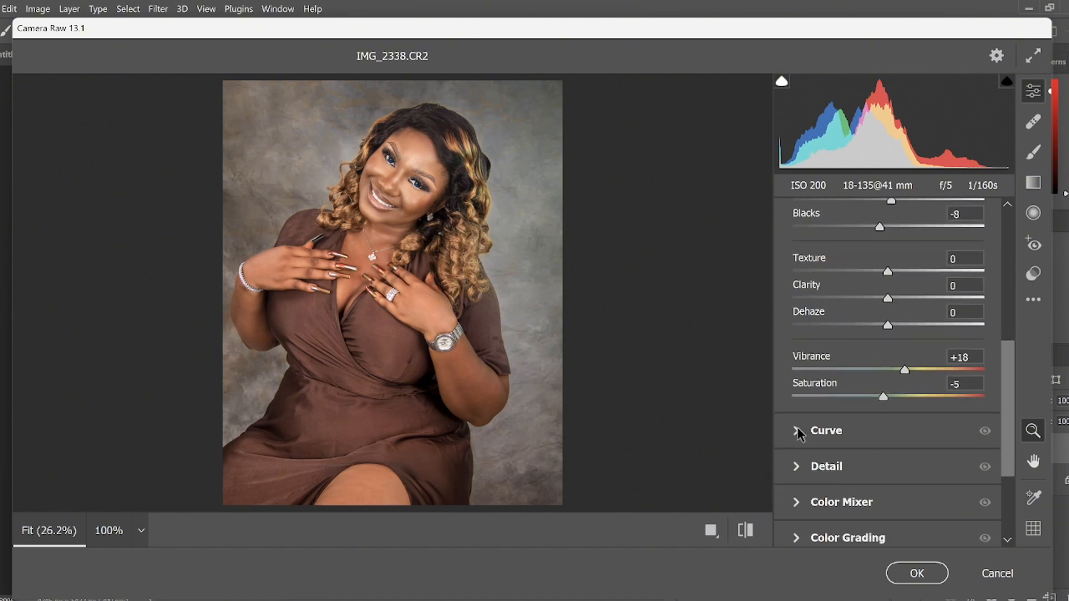
left_click(796, 431)
left_click_drag(1003, 359, 1001, 383)
left_click_drag(887, 452, 863, 495)
scroll(881, 526, "down", 1)
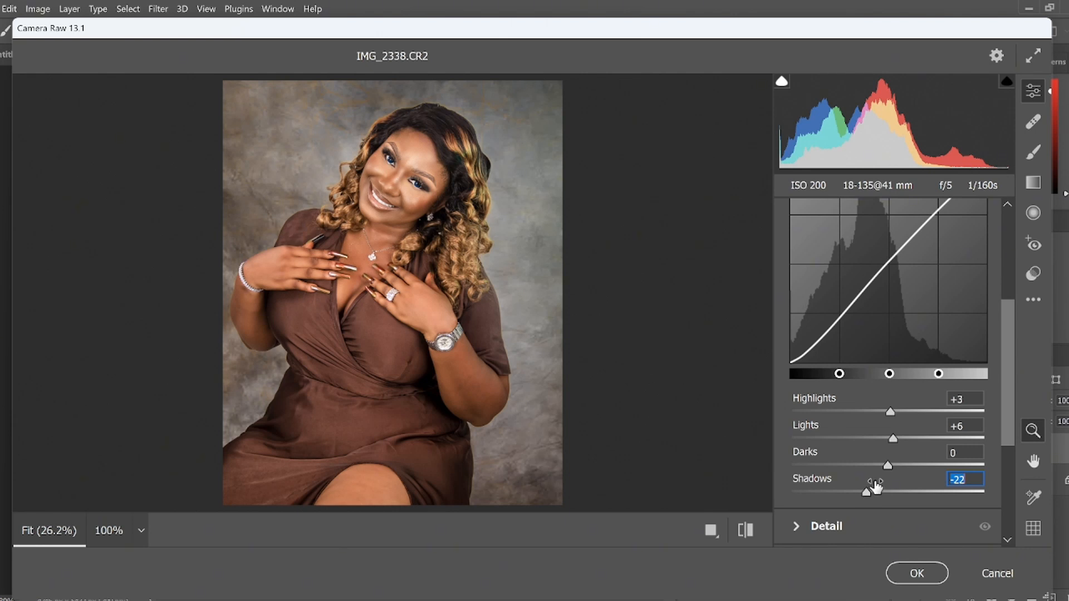
left_click_drag(885, 463, 871, 467)
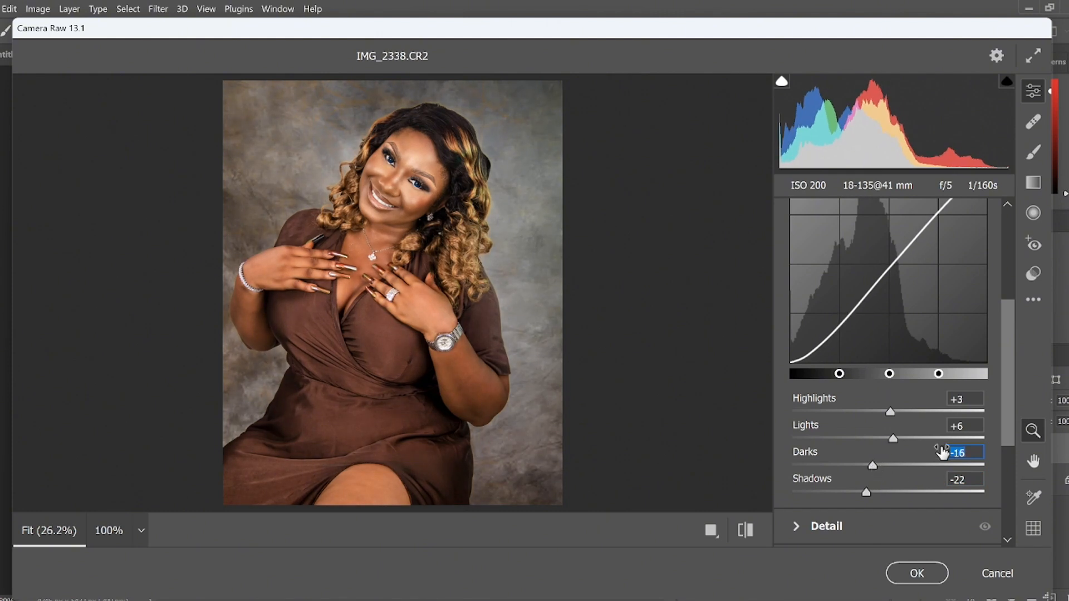
Step: Compare the portrait's current Camera Raw adjustments with the default settings
left_click_drag(1007, 403, 1004, 383)
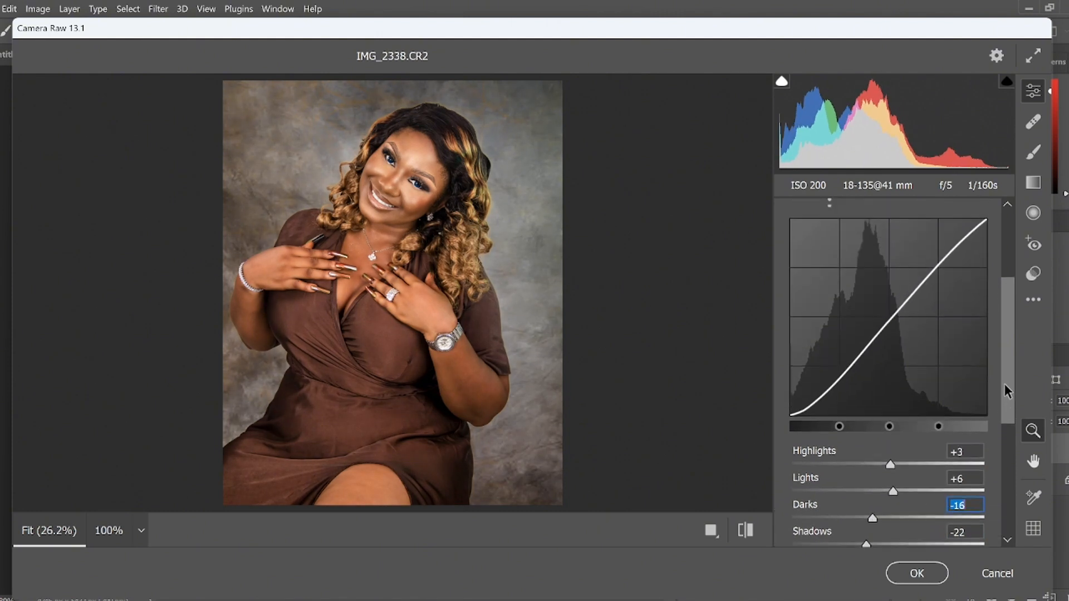
left_click(745, 532)
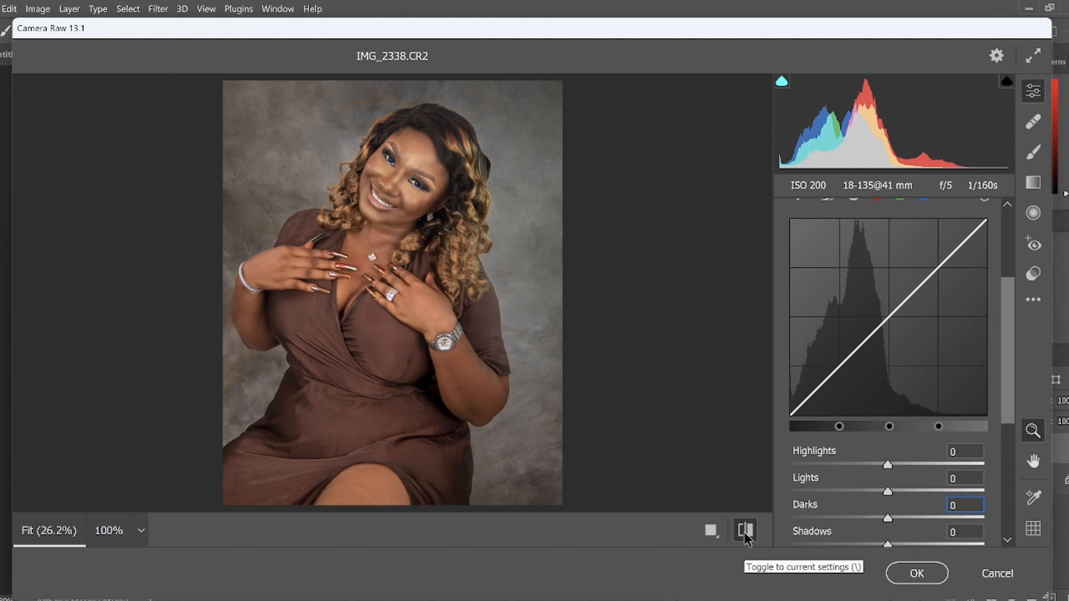
left_click(746, 531)
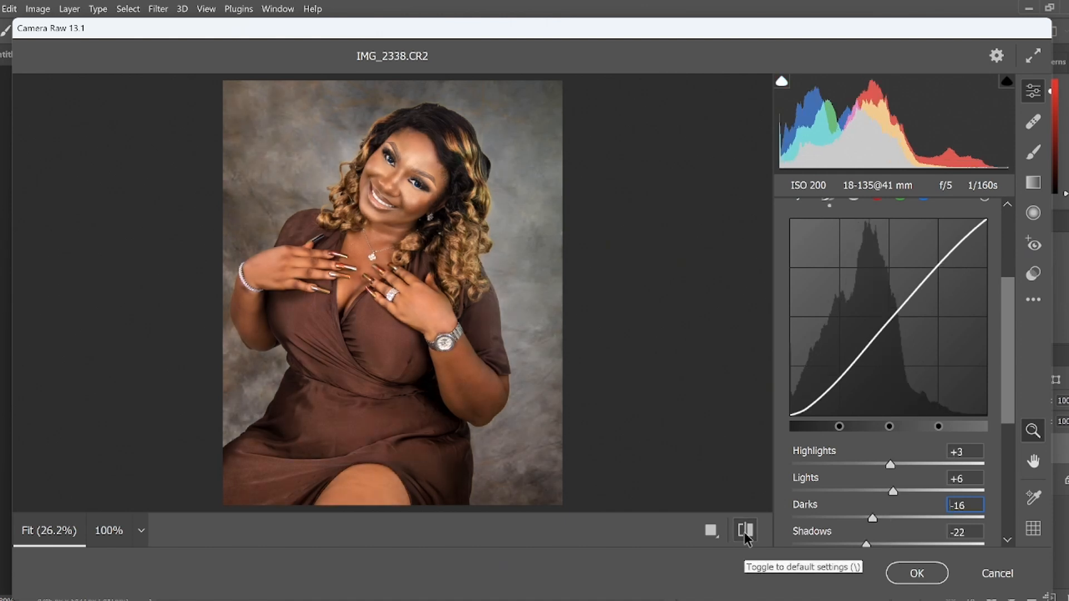
left_click(745, 531)
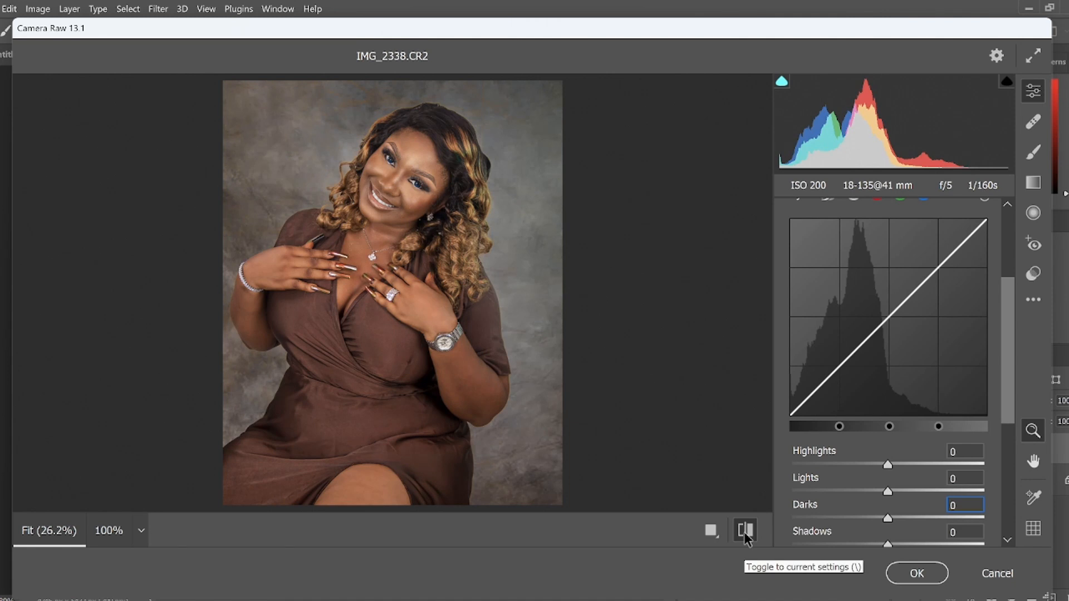
left_click(746, 532)
left_click(746, 532)
left_click(745, 531)
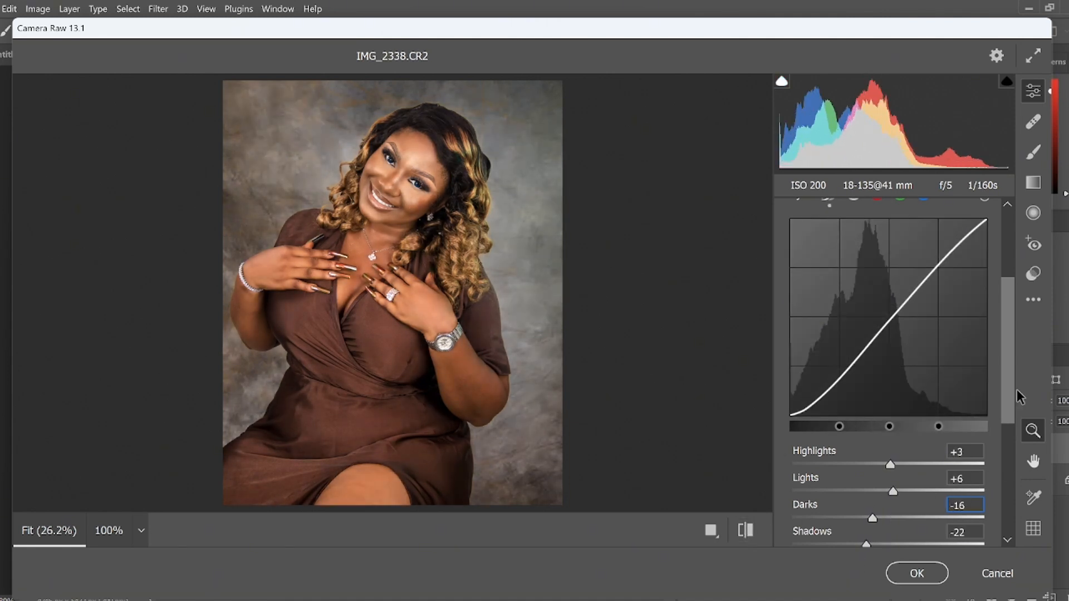
Step: In the HSL Color Mixer, raise the Oranges saturation slightly and set the Oranges luminance to -9
left_click_drag(1005, 403, 998, 497)
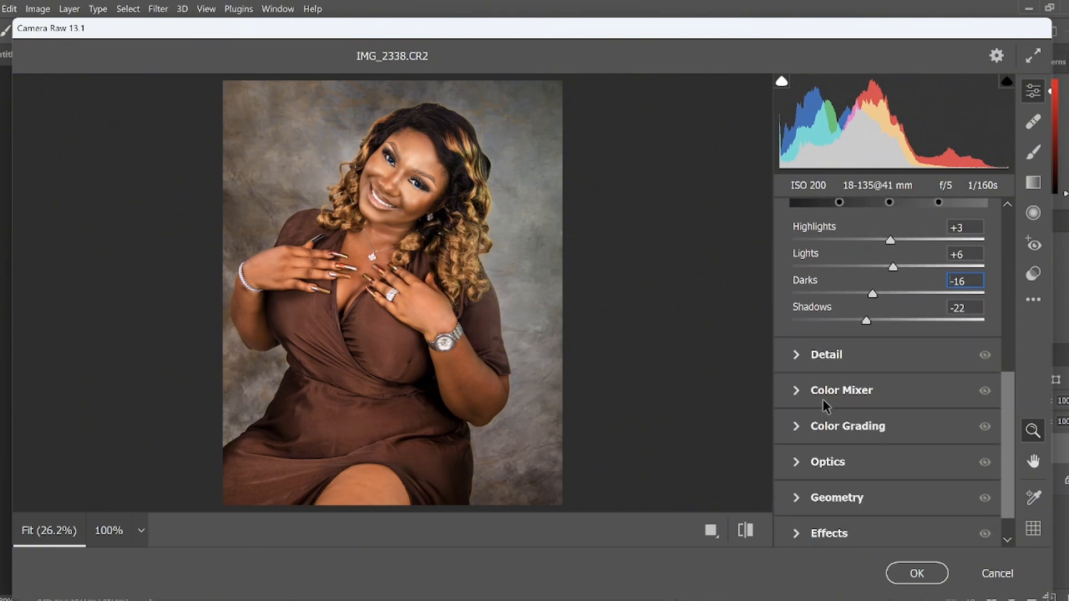
left_click(796, 391)
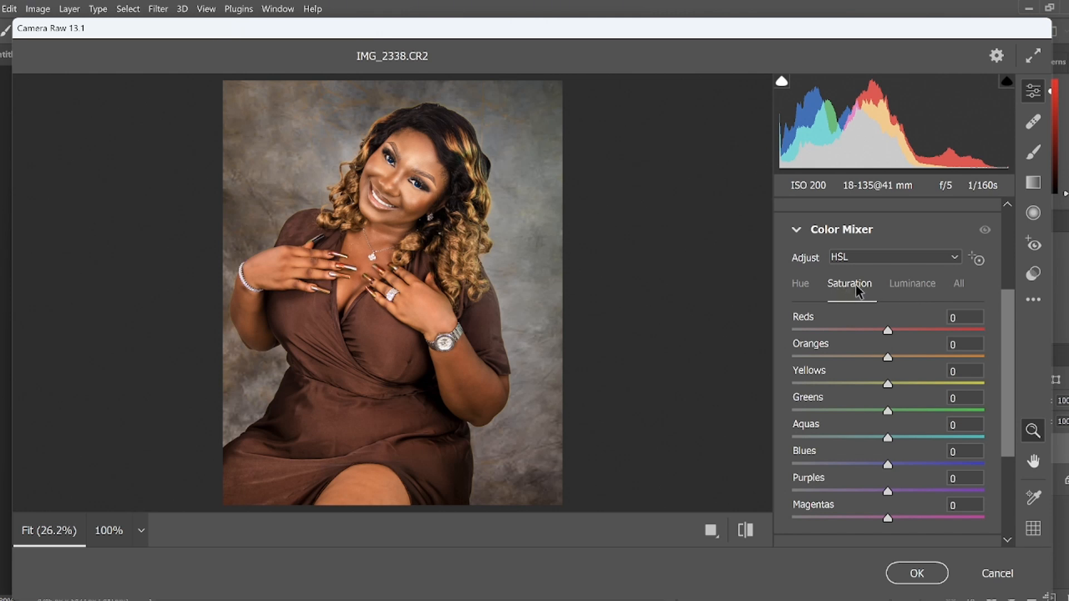
left_click(796, 287)
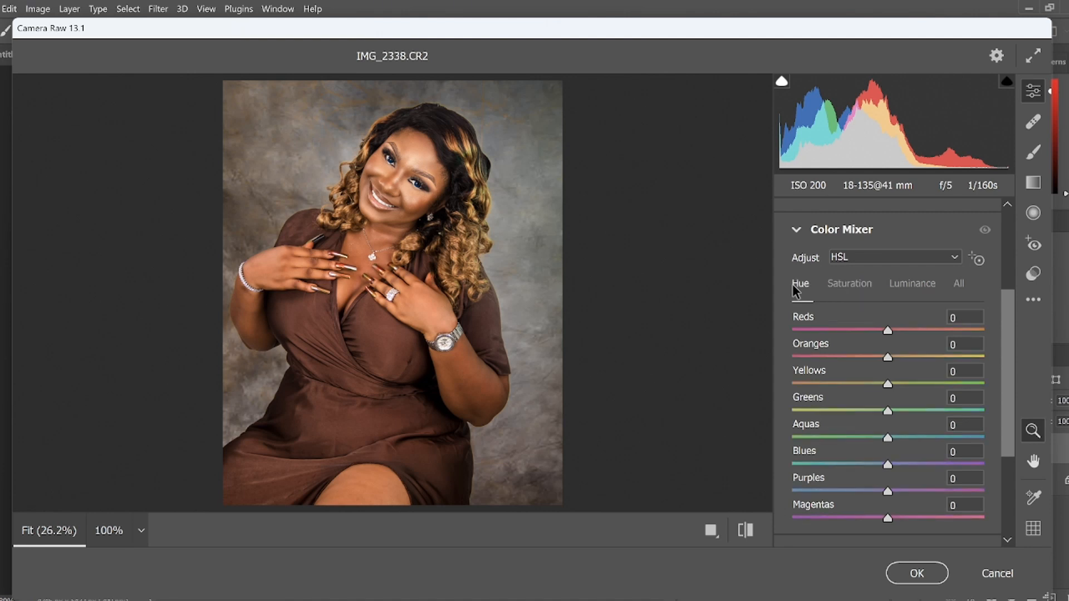
left_click(863, 290)
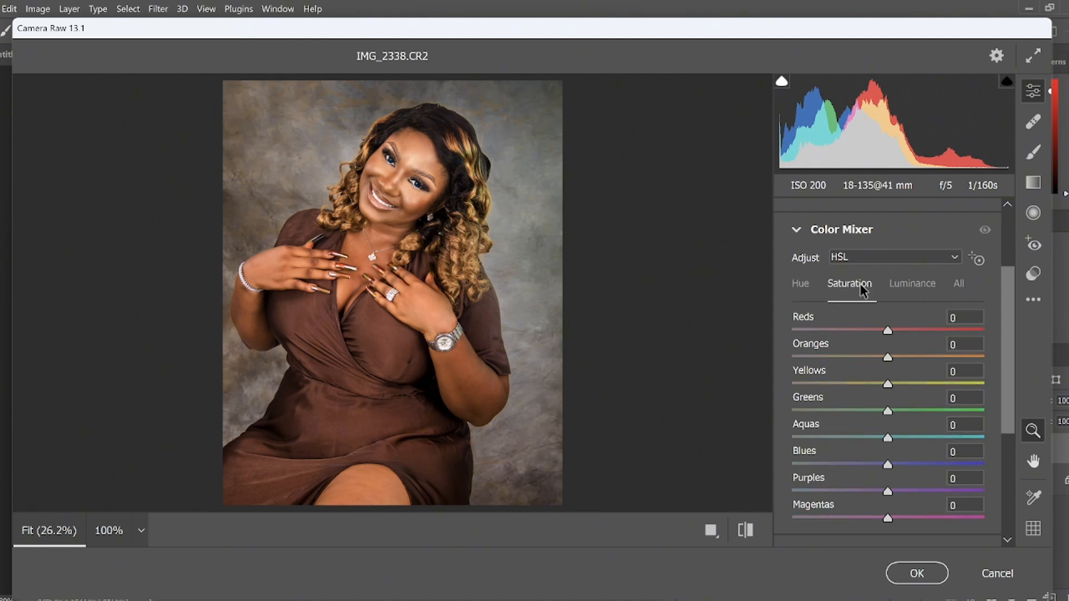
left_click(887, 358)
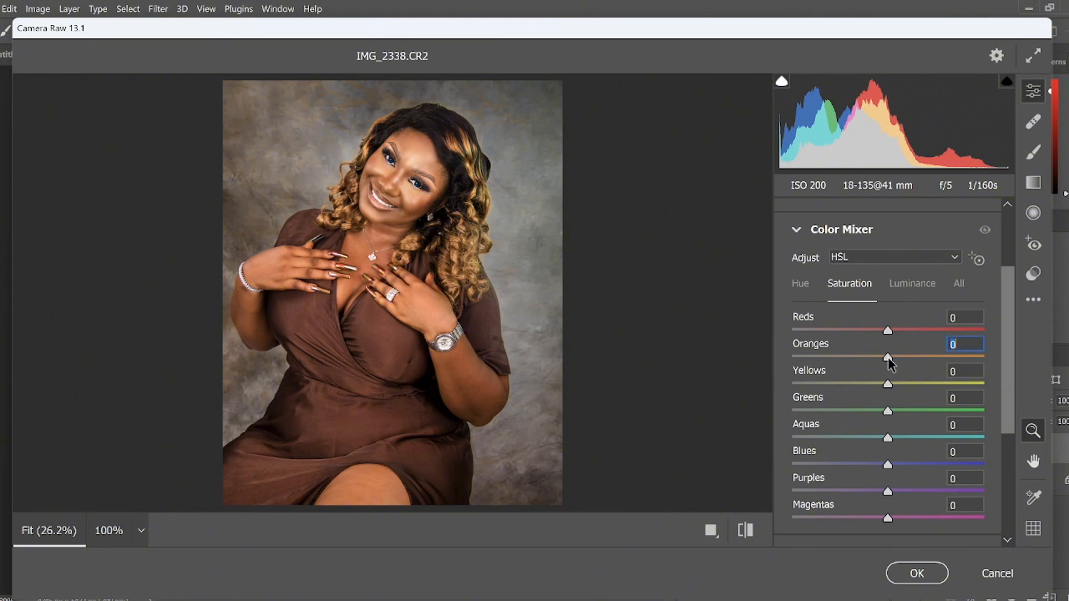
left_click_drag(887, 358, 891, 358)
left_click(914, 287)
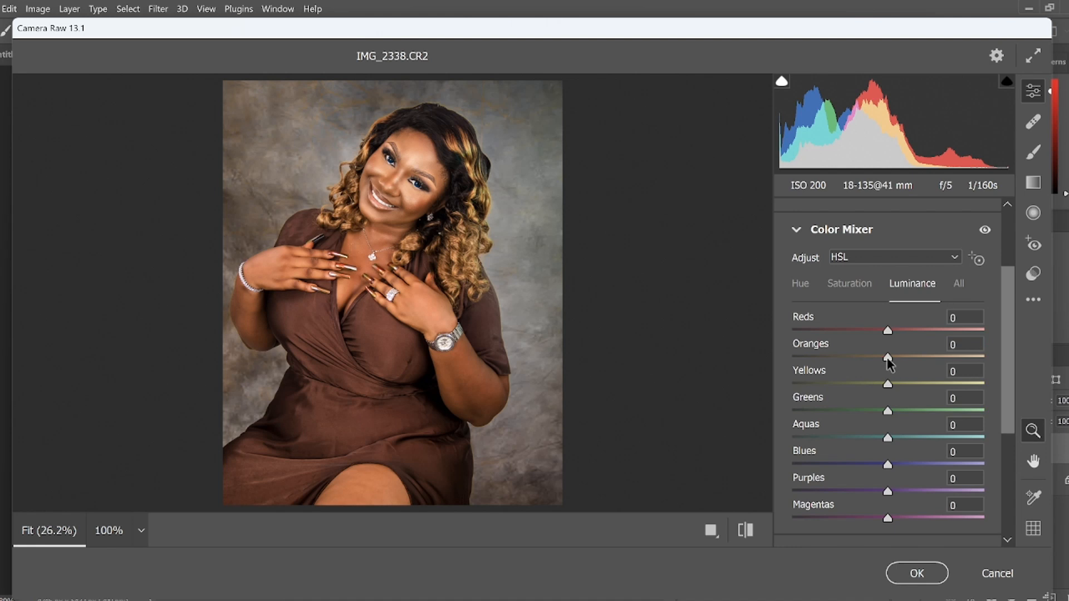
left_click_drag(888, 359, 882, 364)
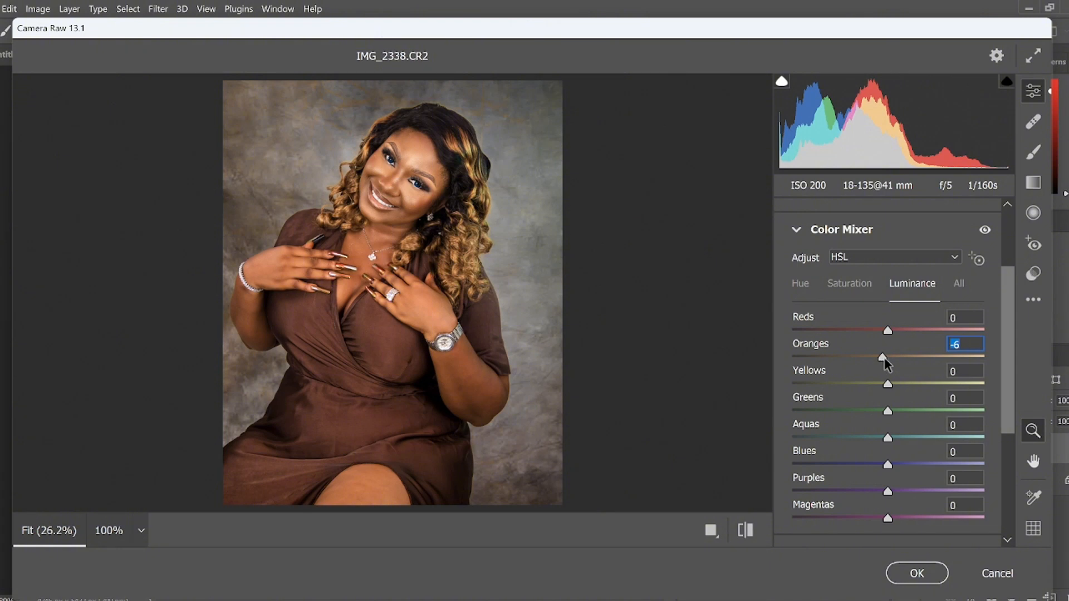
left_click_drag(880, 356, 877, 356)
Step: Compare the colour-adjusted portrait with its default settings and apply the Camera Raw filter to Layer 1
left_click(745, 530)
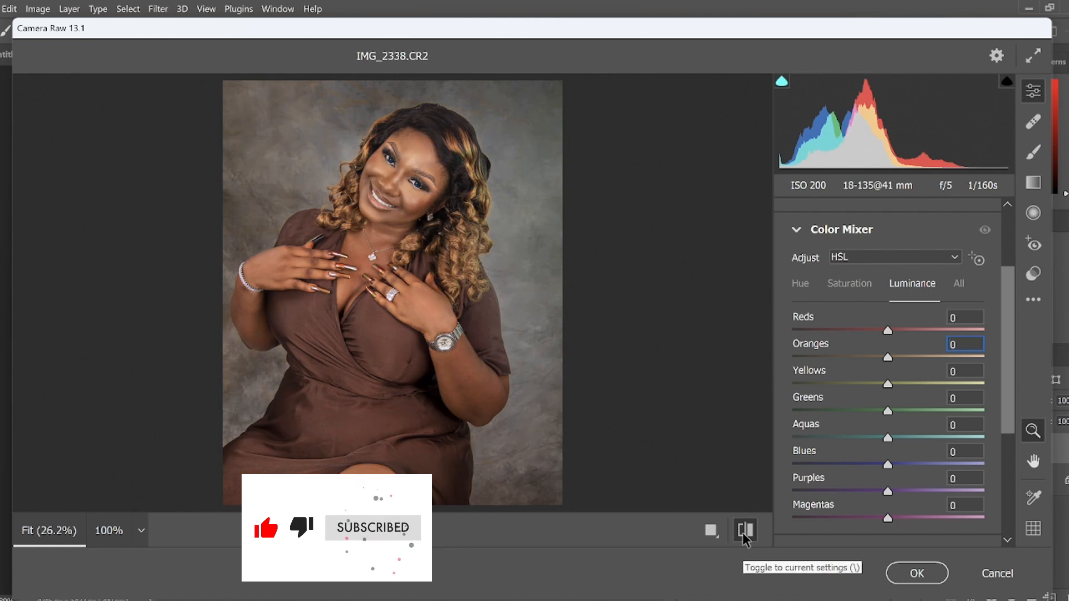
left_click(745, 531)
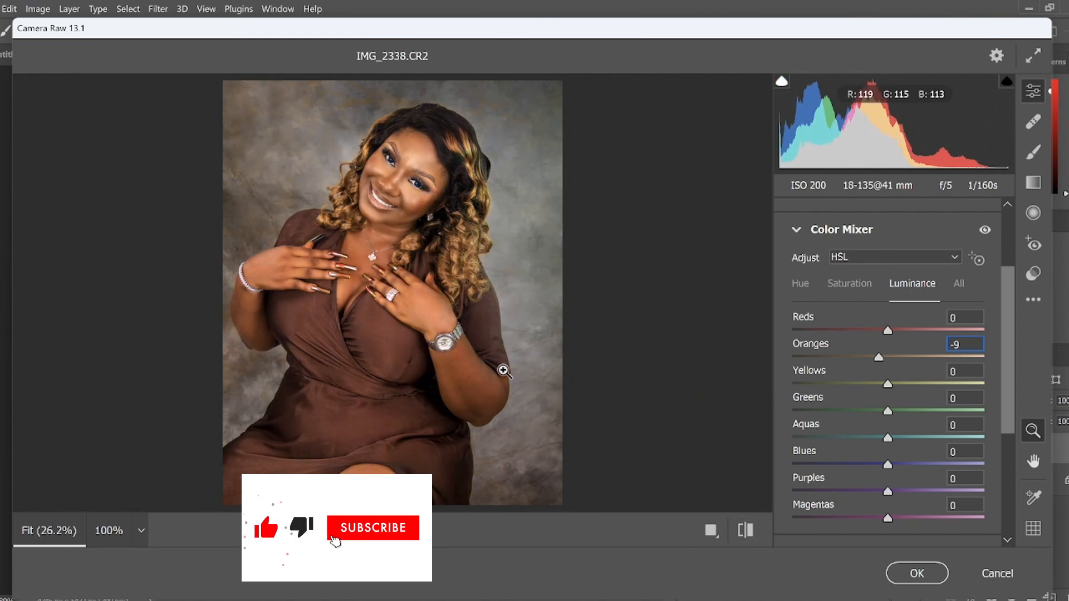
left_click(912, 576)
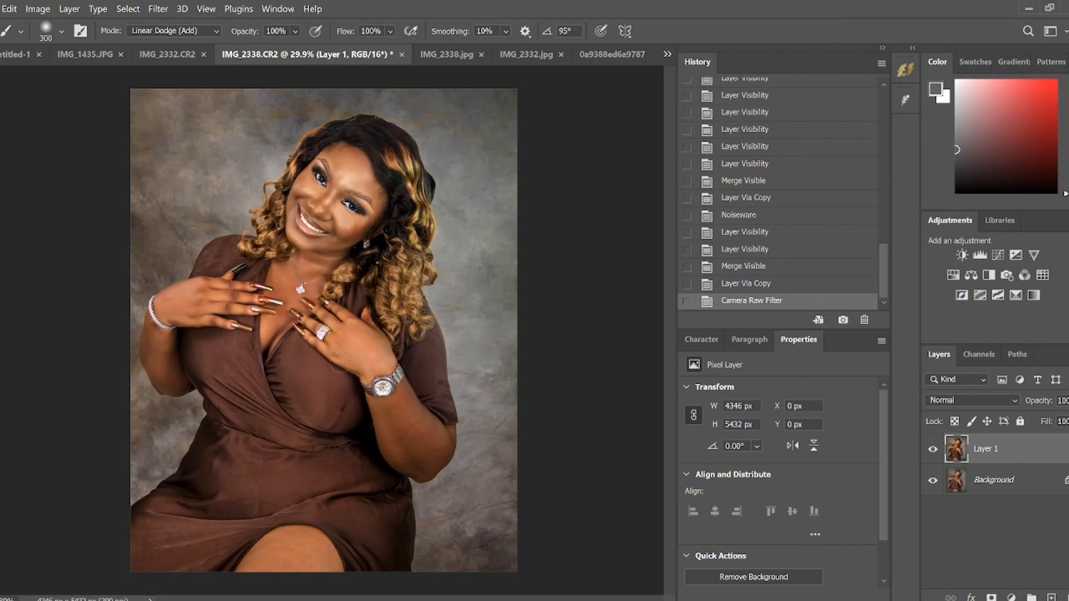
Step: Start a Selective Color adjustment on Layer 1 and set Black to +3% for the Blacks
scroll(345, 364, "down", 1)
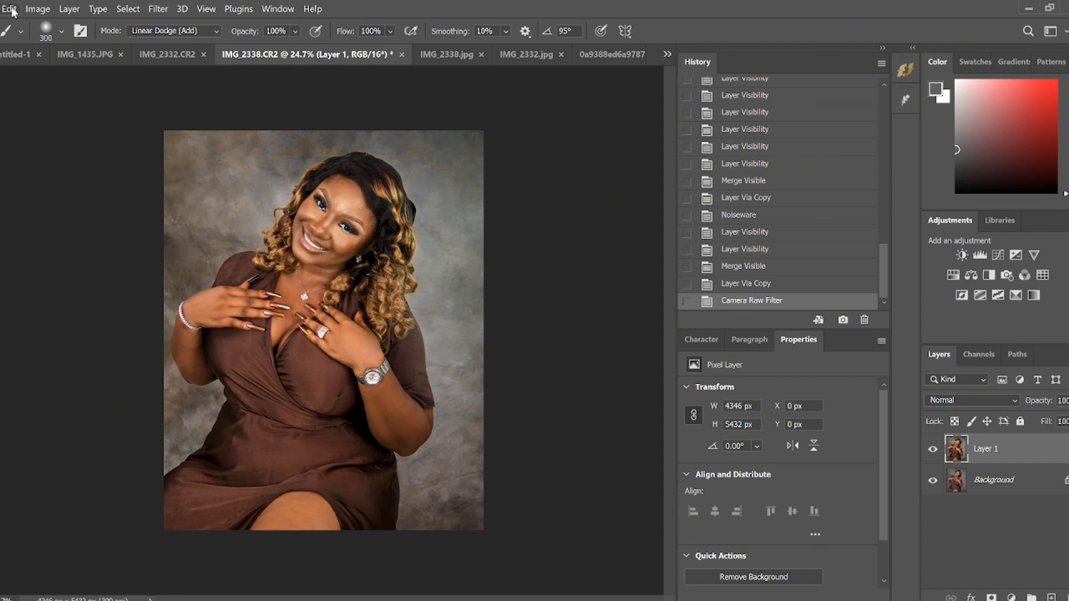
left_click(38, 8)
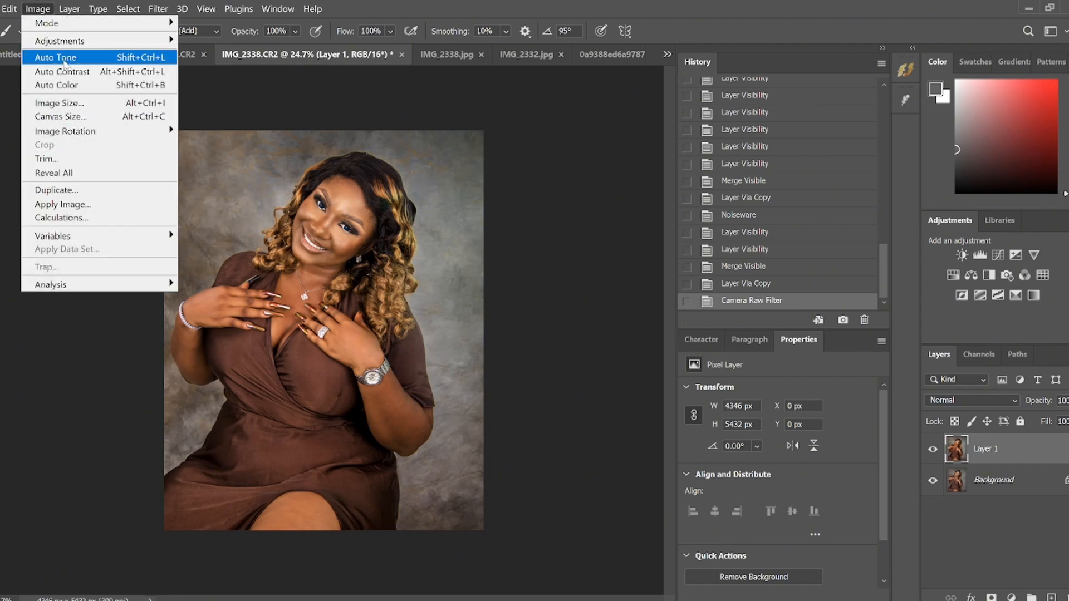
mouse_move(64, 43)
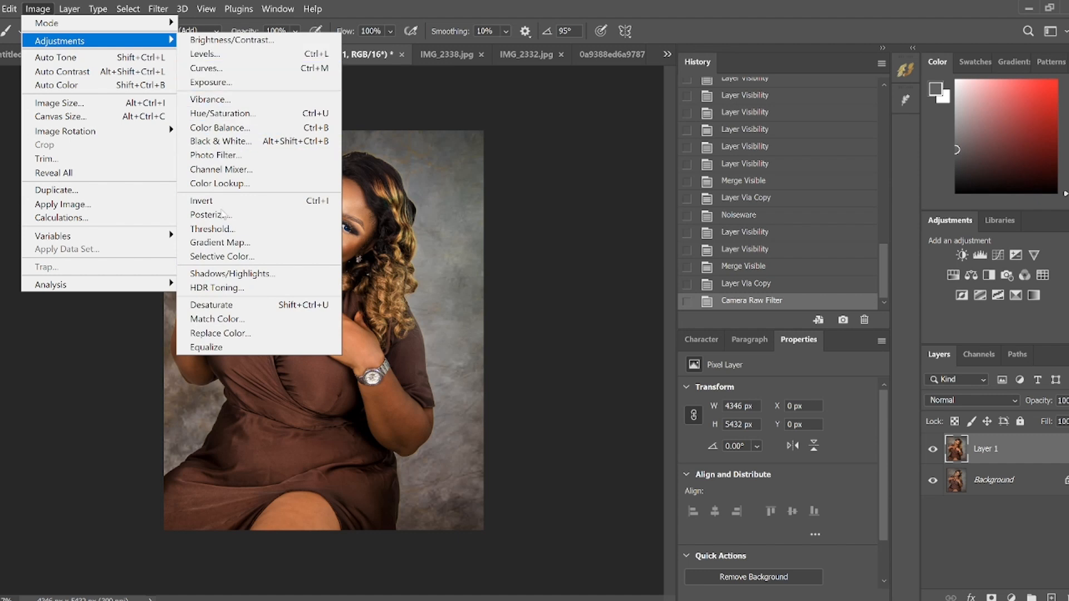
left_click(236, 256)
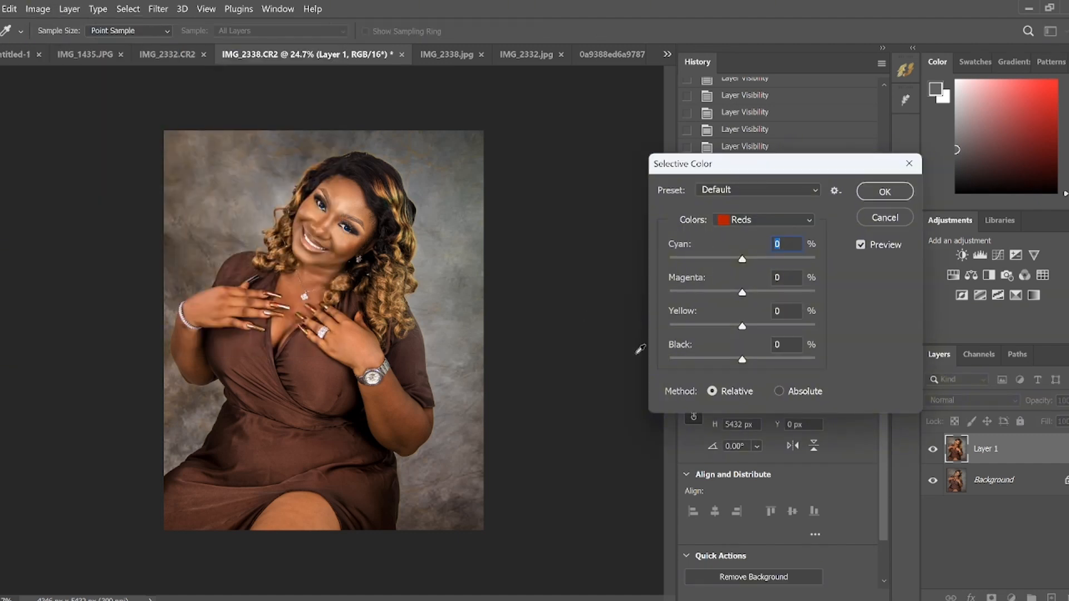
left_click(749, 219)
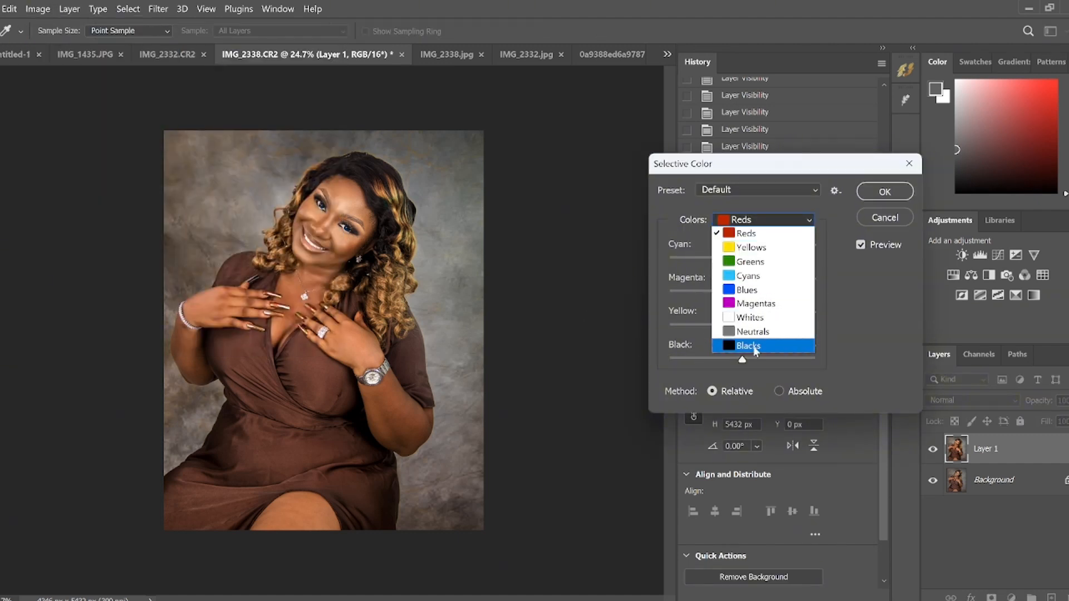
left_click(756, 347)
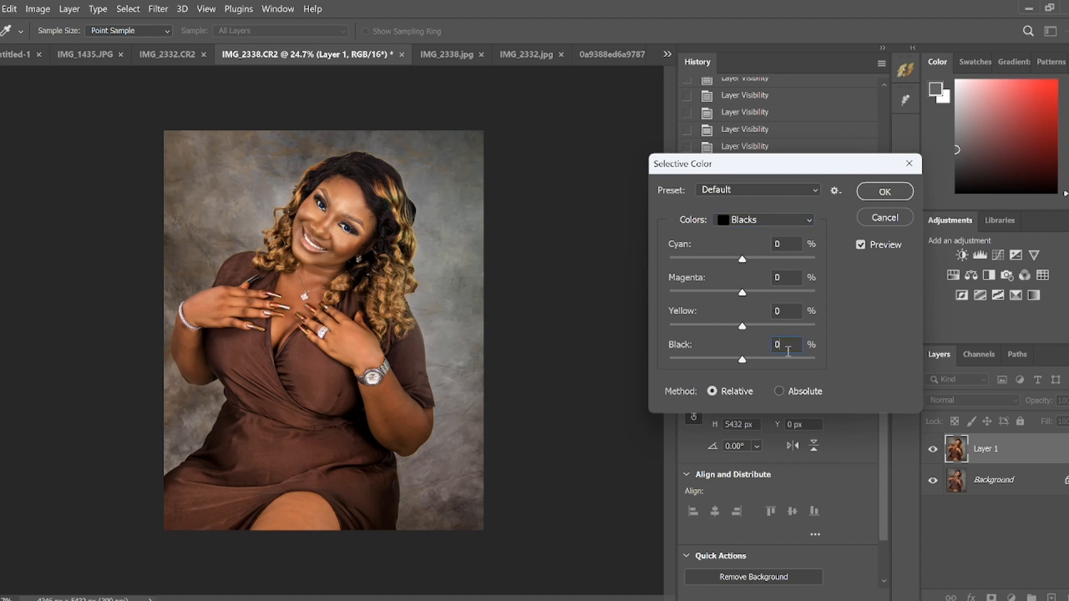
key("Up")
key("Up")
key("Up")
Step: Set Black to +3% for the Neutrals and apply the Selective Color adjustment
left_click(753, 220)
left_click(752, 329)
left_click(774, 344)
key("Up")
key("Up")
key("Up")
left_click(770, 221)
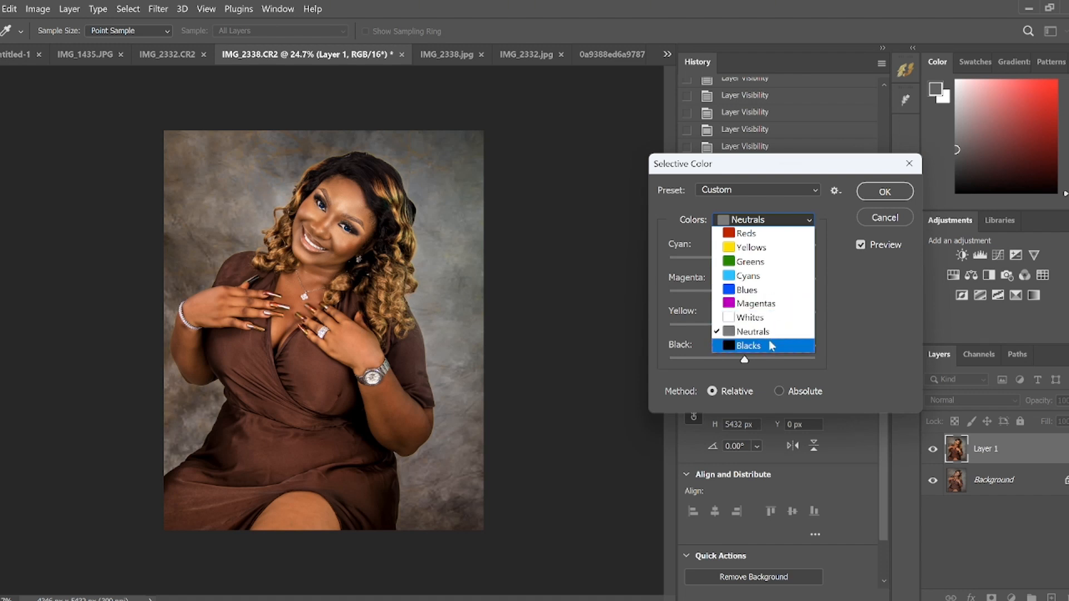
left_click(879, 194)
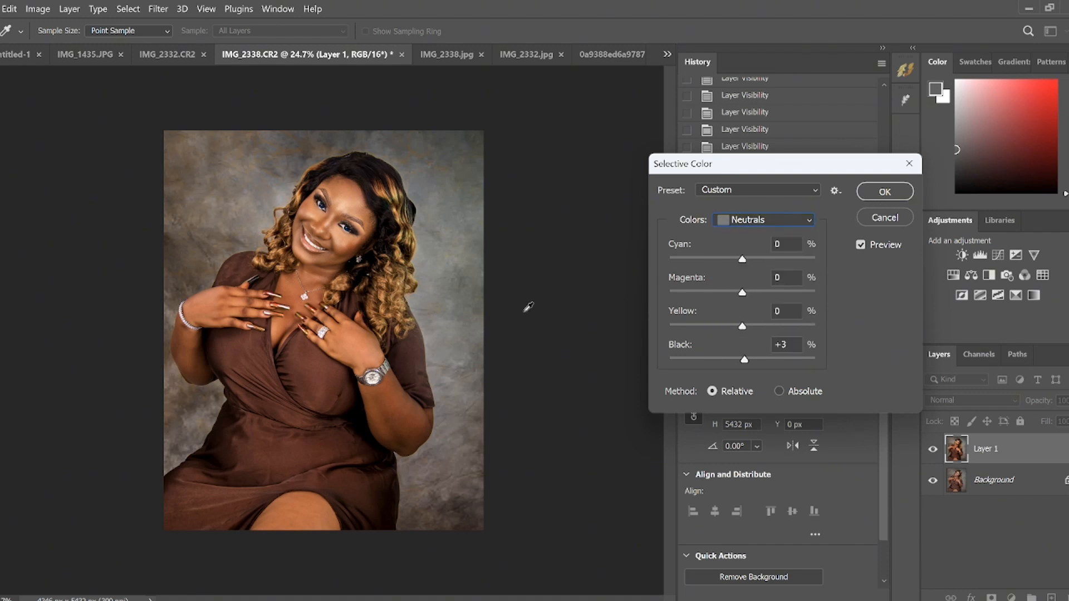
left_click(892, 190)
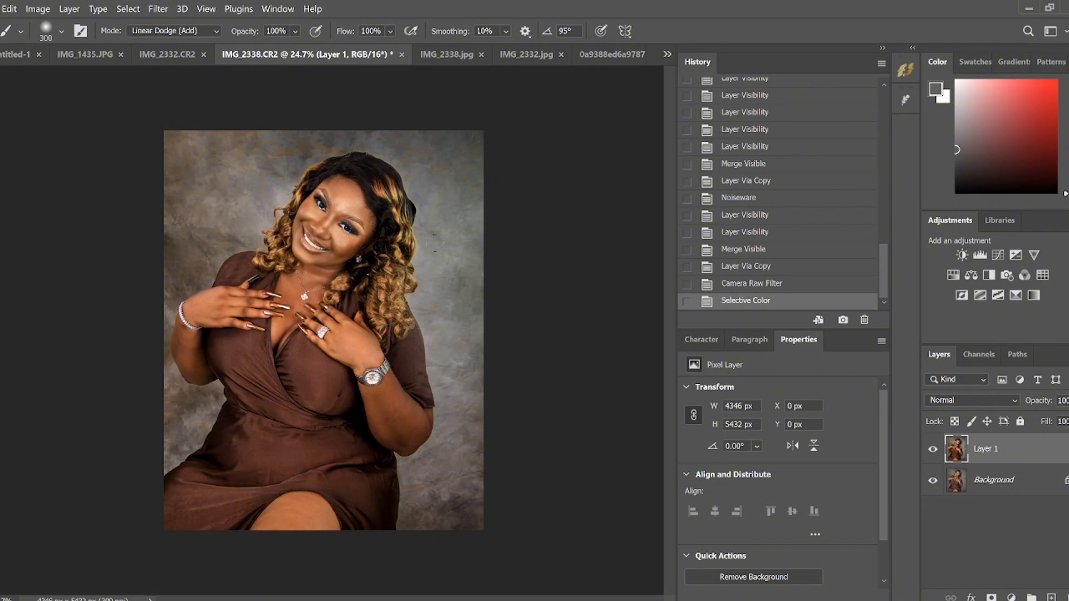
Step: Compare the retouched IMG_2338.CR2 with the open IMG_2332.CR2, IMG_2338.jpg and IMG_2332.jpg documents
left_click(449, 56)
left_click(173, 51)
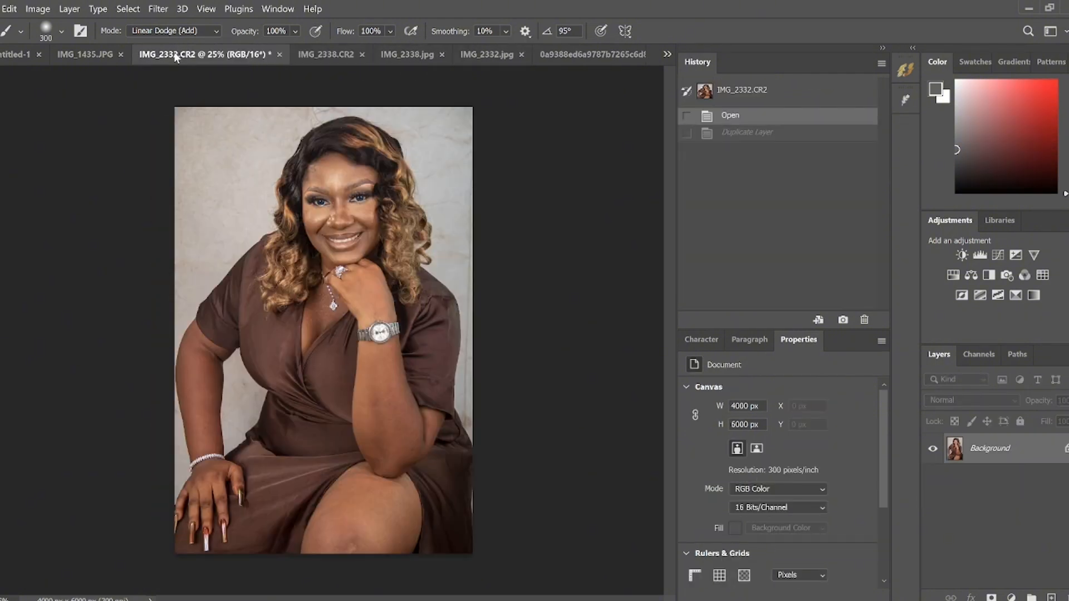
left_click(319, 54)
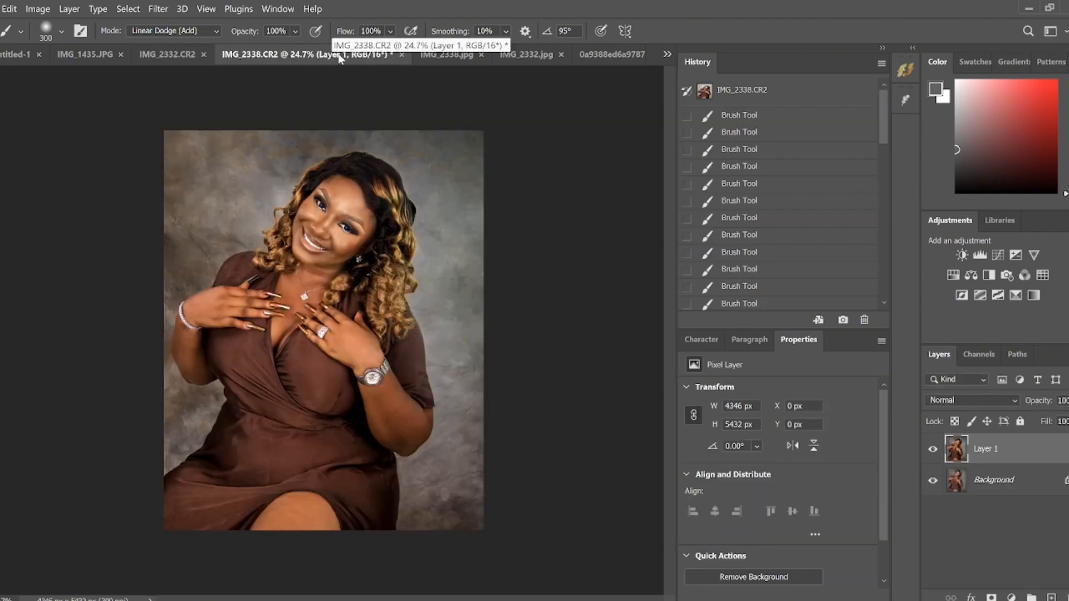
left_click(452, 56)
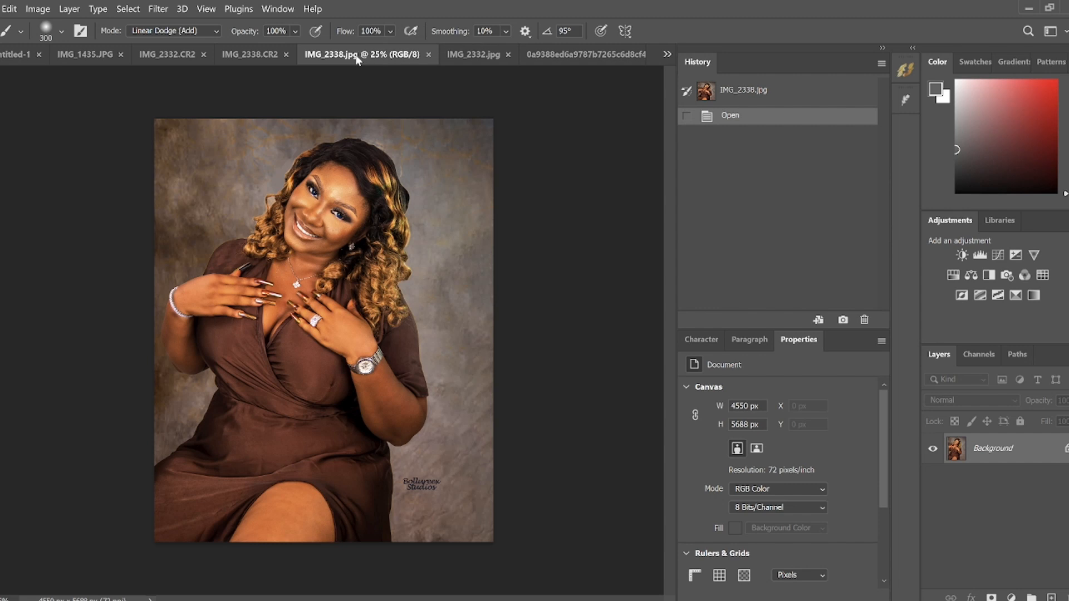
left_click(467, 56)
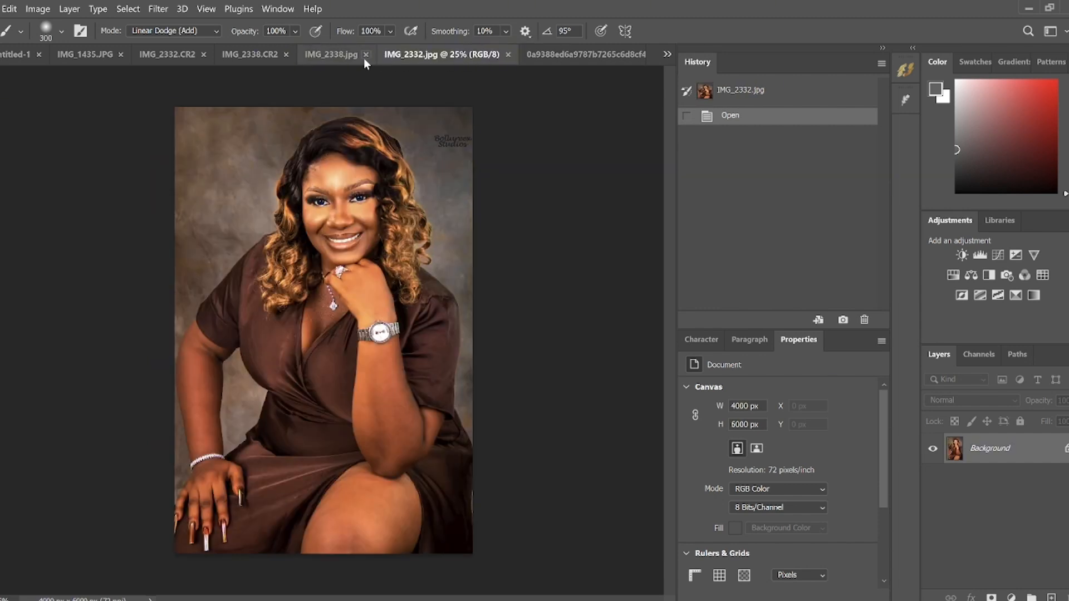
left_click(334, 55)
left_click(254, 54)
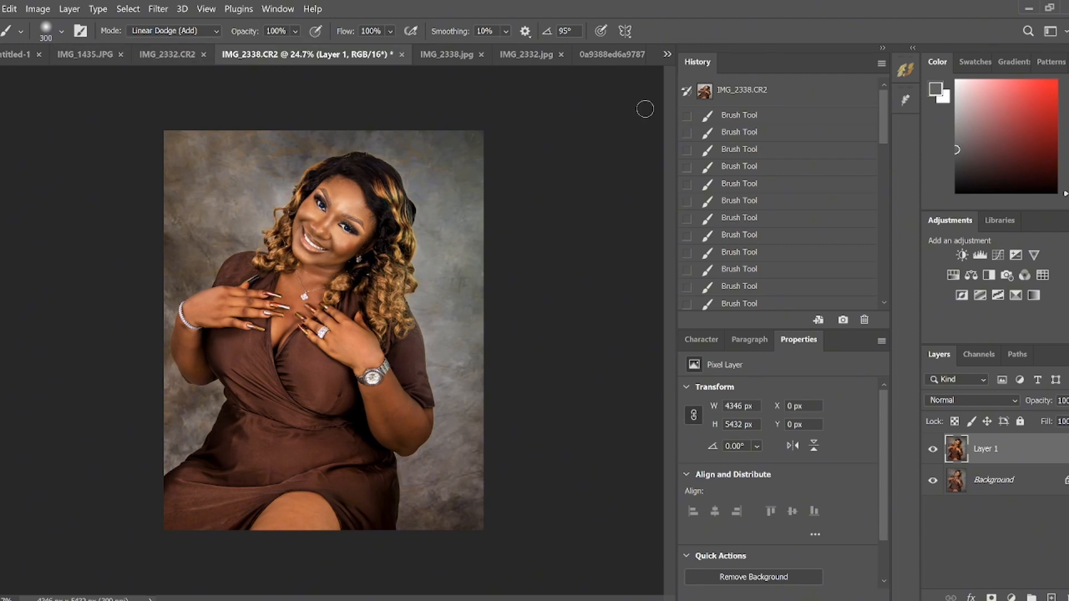
Step: Compare the original IMG_2338.CR2 history snapshot with the final Selective Color state, ending on the final state
left_click(761, 92)
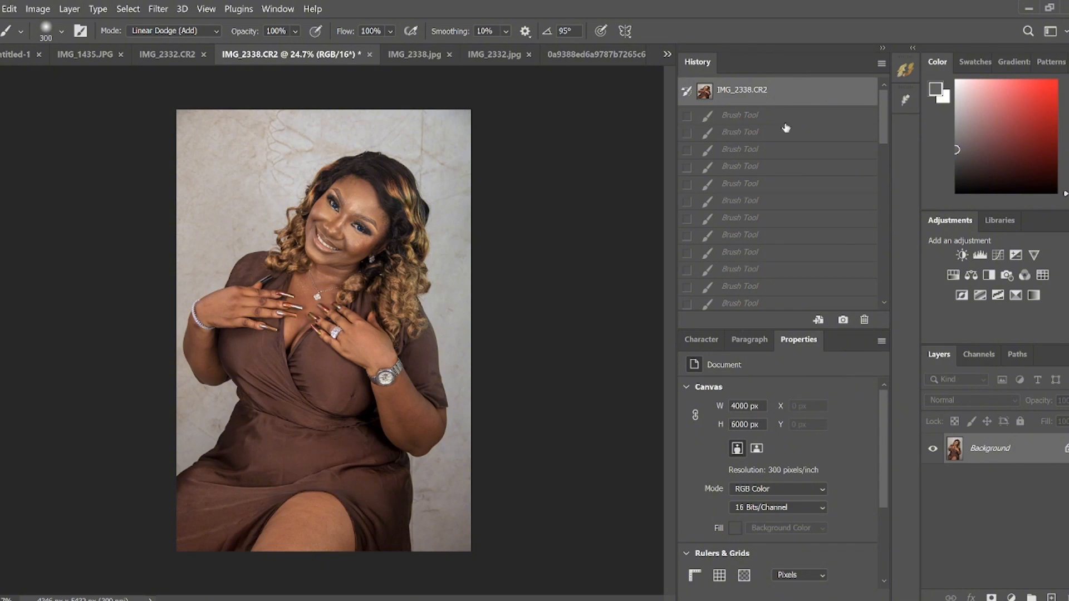
left_click_drag(885, 135, 885, 298)
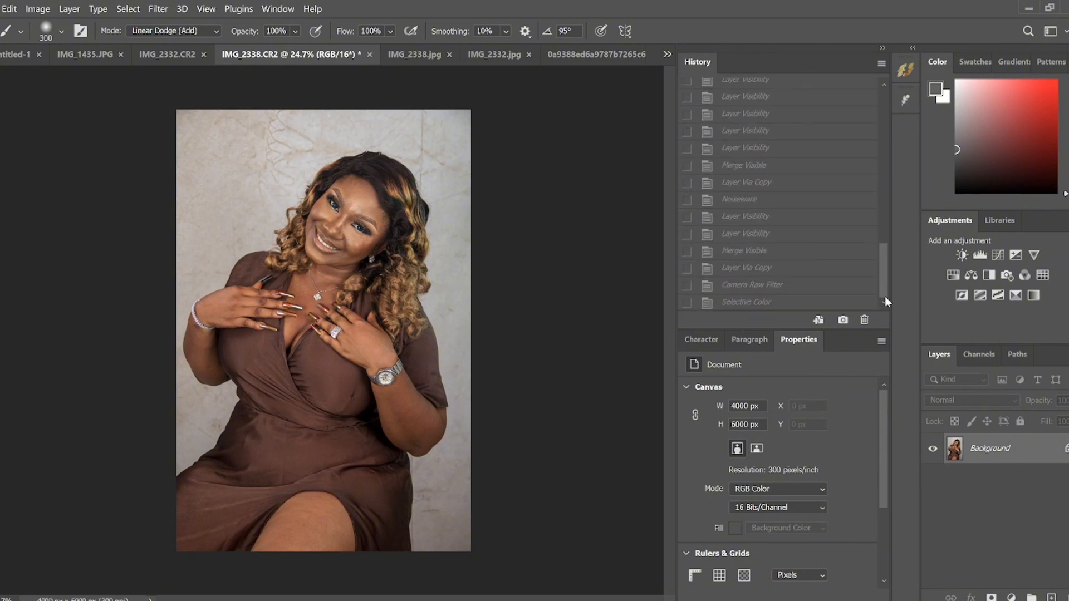
left_click(772, 303)
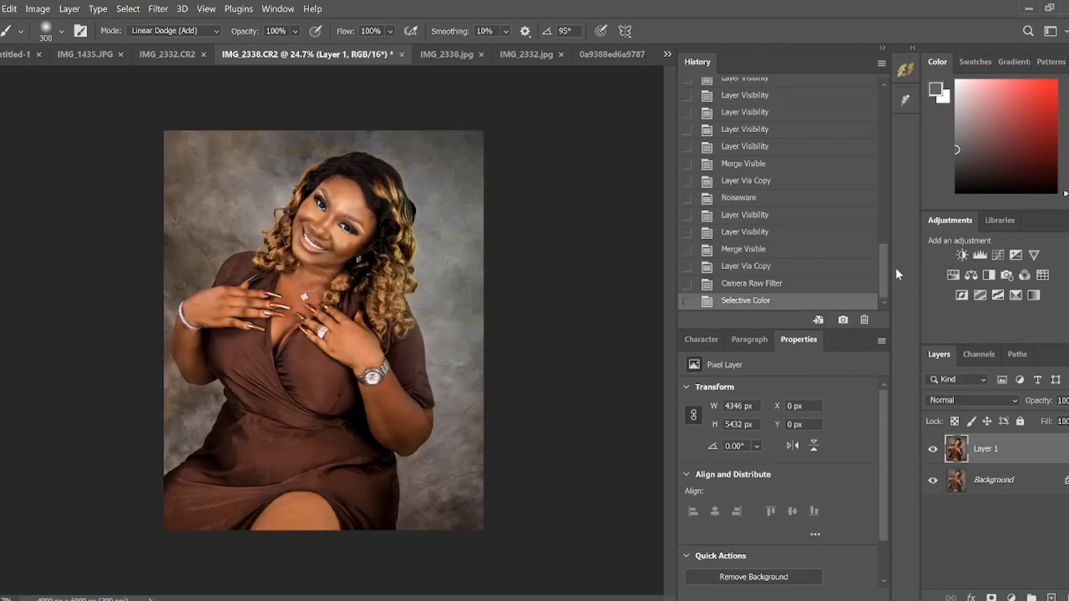
mouse_move(884, 272)
left_mouse_down()
mouse_move(884, 111)
mouse_move(880, 289)
left_mouse_up()
left_click(771, 94)
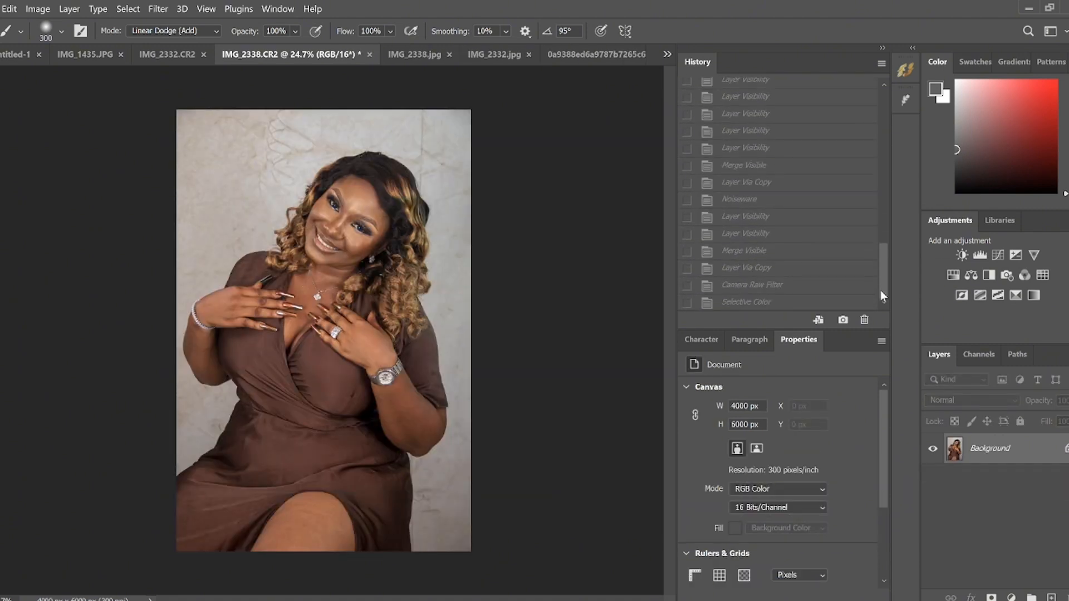
left_click(748, 302)
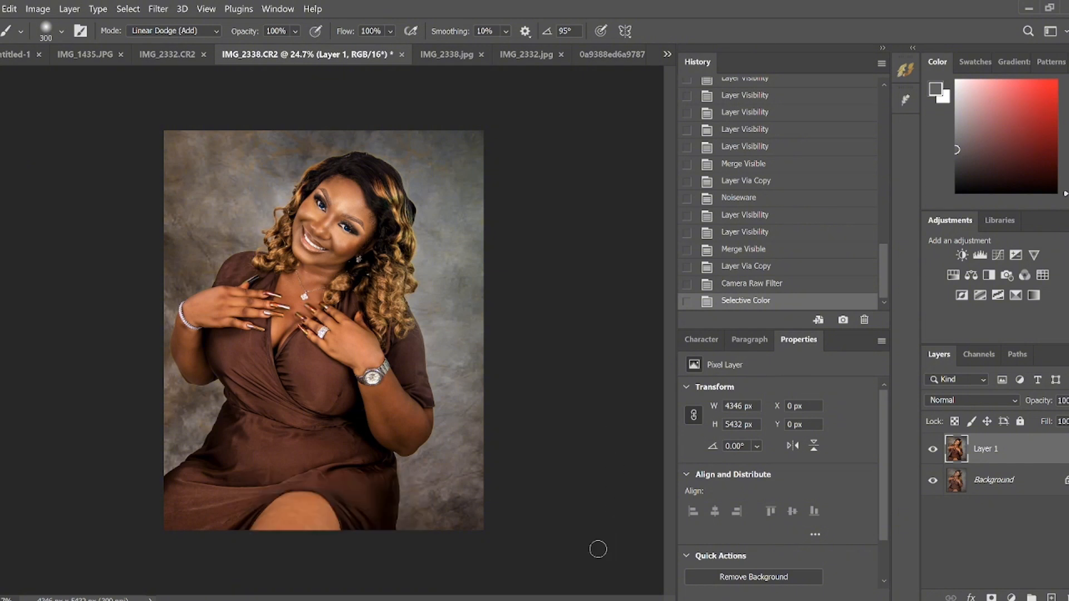
mouse_move(699, 600)
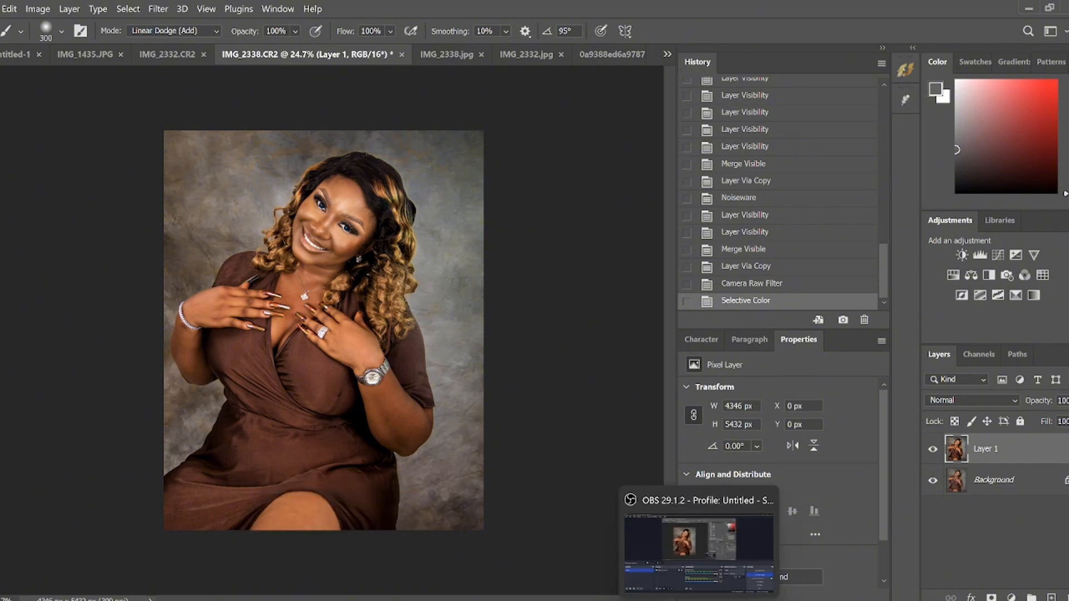